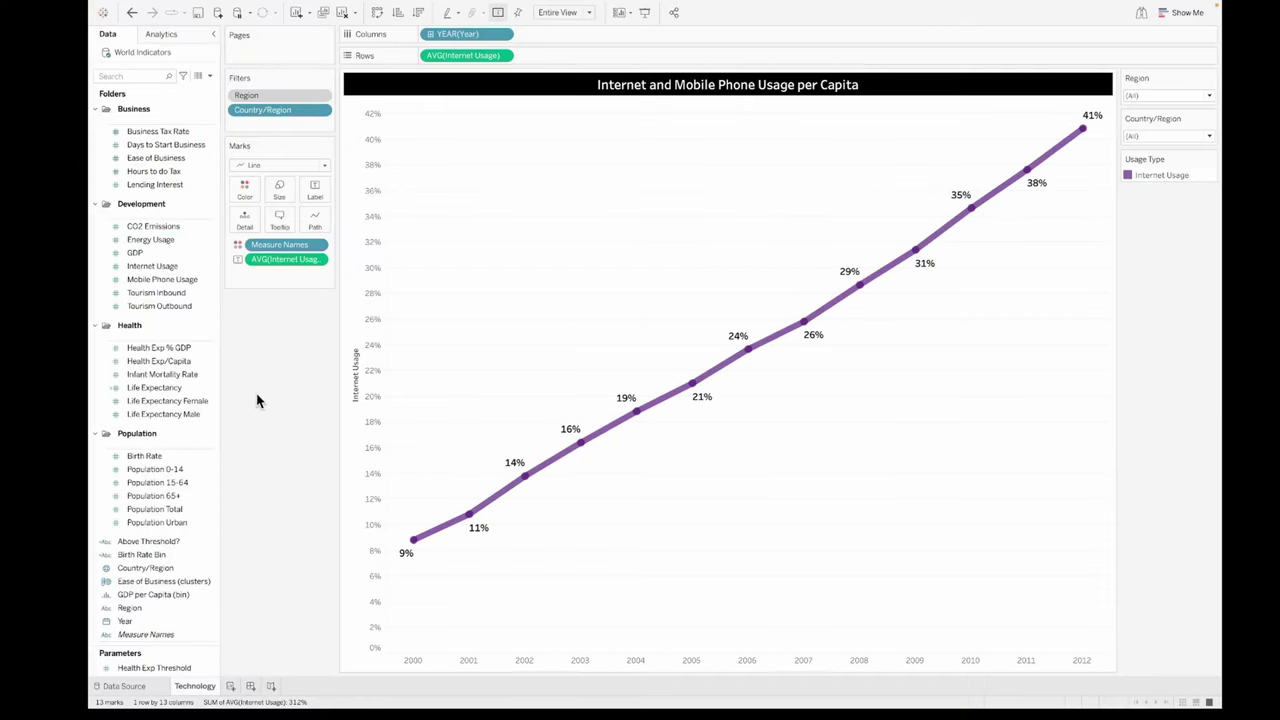
# Return to the Technology sheet's Internet usage chart (Ctrl+1) and show the Analytics pane
pyautogui.click(103, 13)
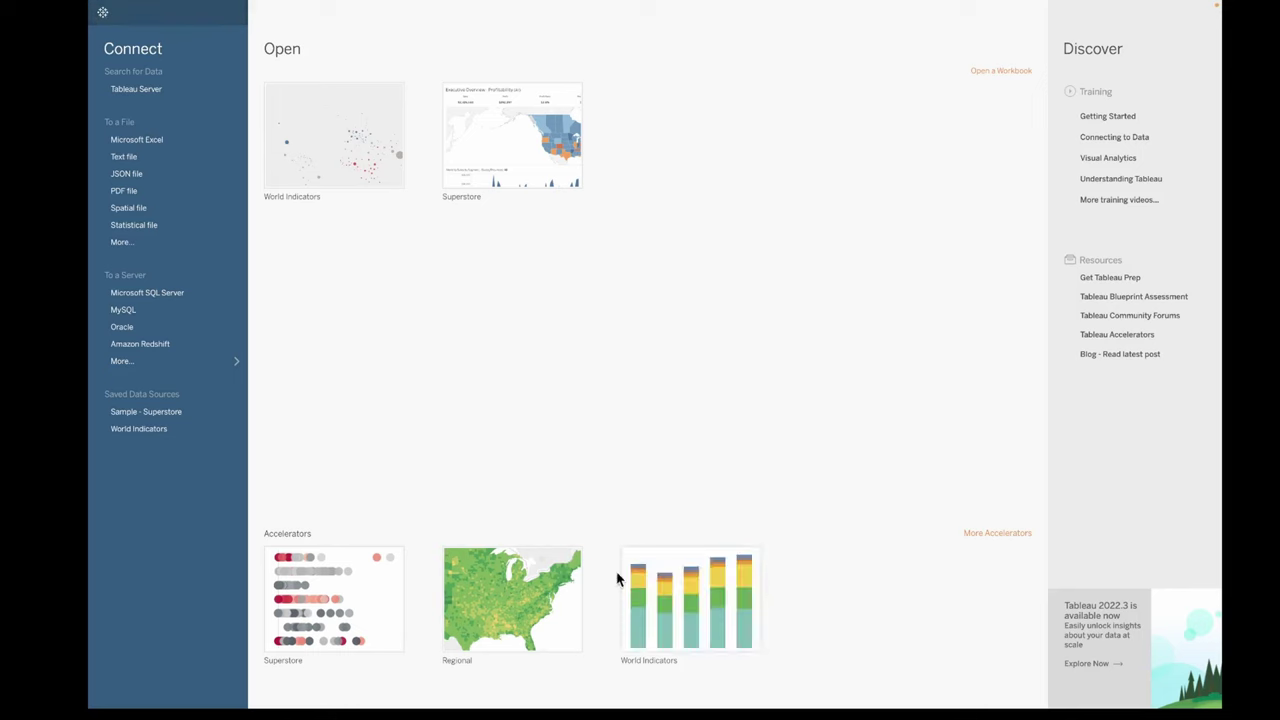
pyautogui.hotkey('ctrl', '1')
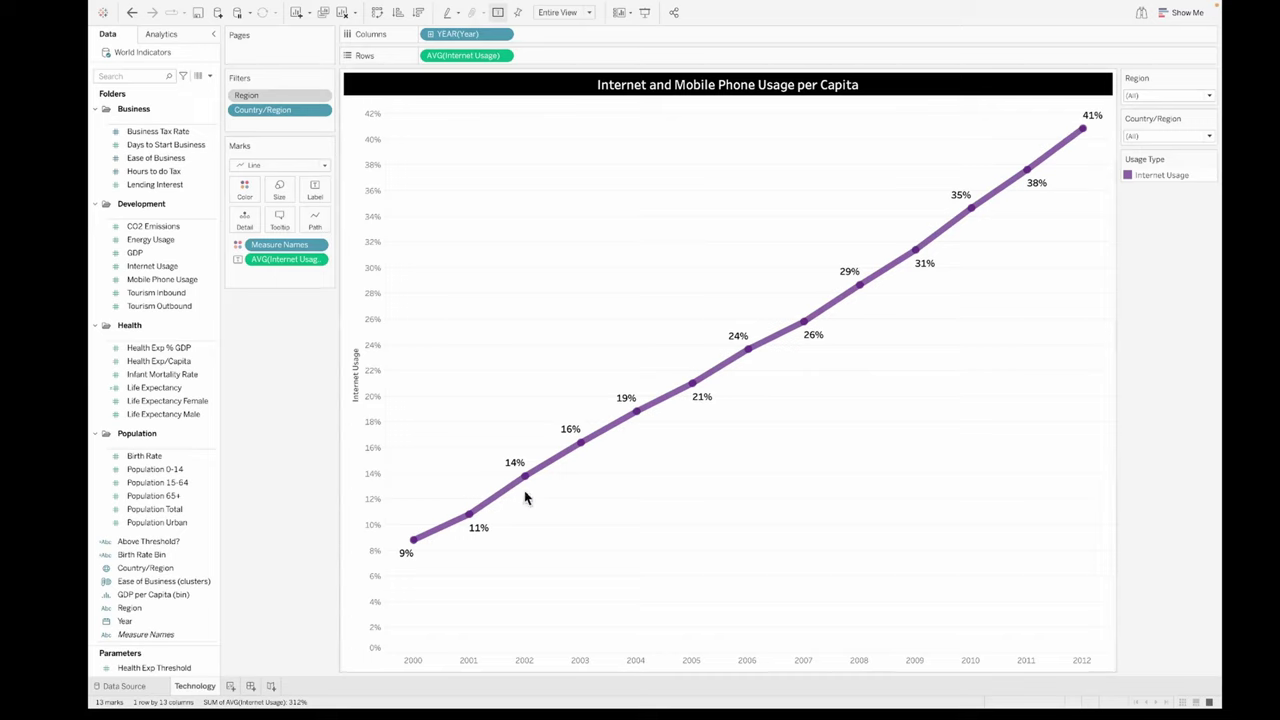
pyautogui.moveTo(643, 423)
pyautogui.click(158, 34)
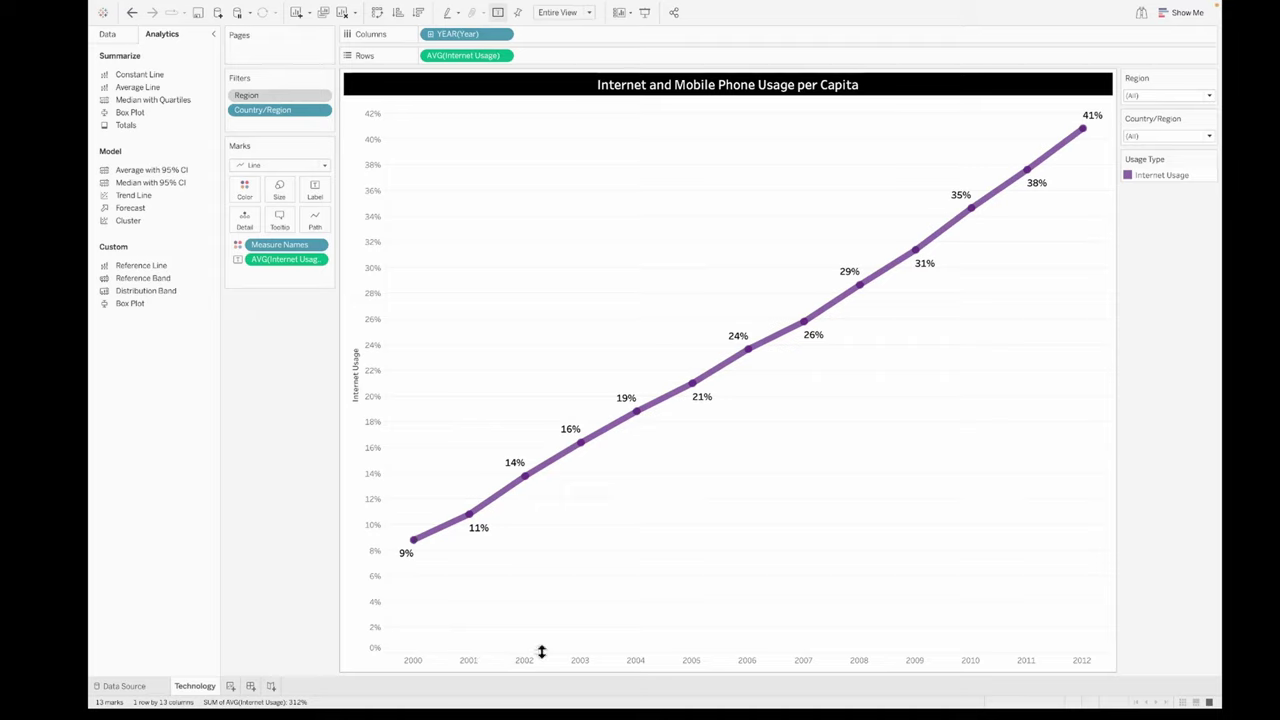
# Add a Forecast from Analytics, extending the Internet usage line into 2012–2013 with a prediction band
pyautogui.moveTo(543, 651); pyautogui.dragTo(545, 644)
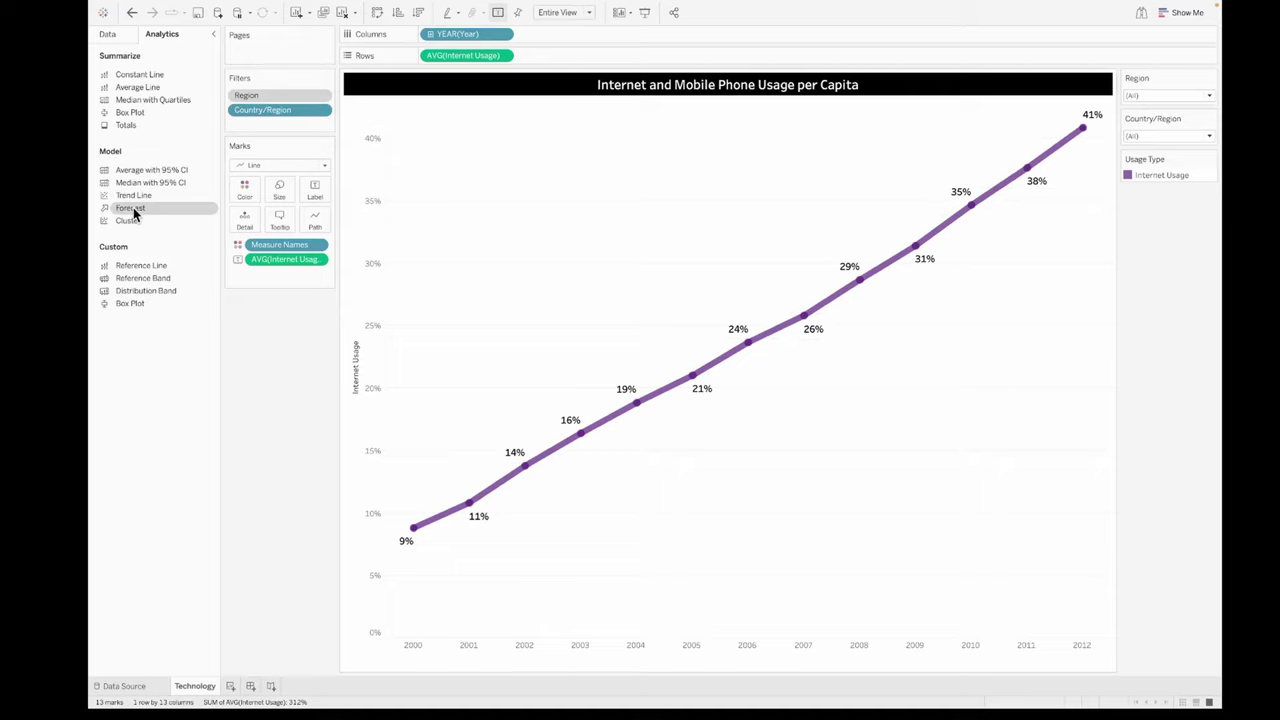
pyautogui.moveTo(134, 213); pyautogui.dragTo(443, 124)
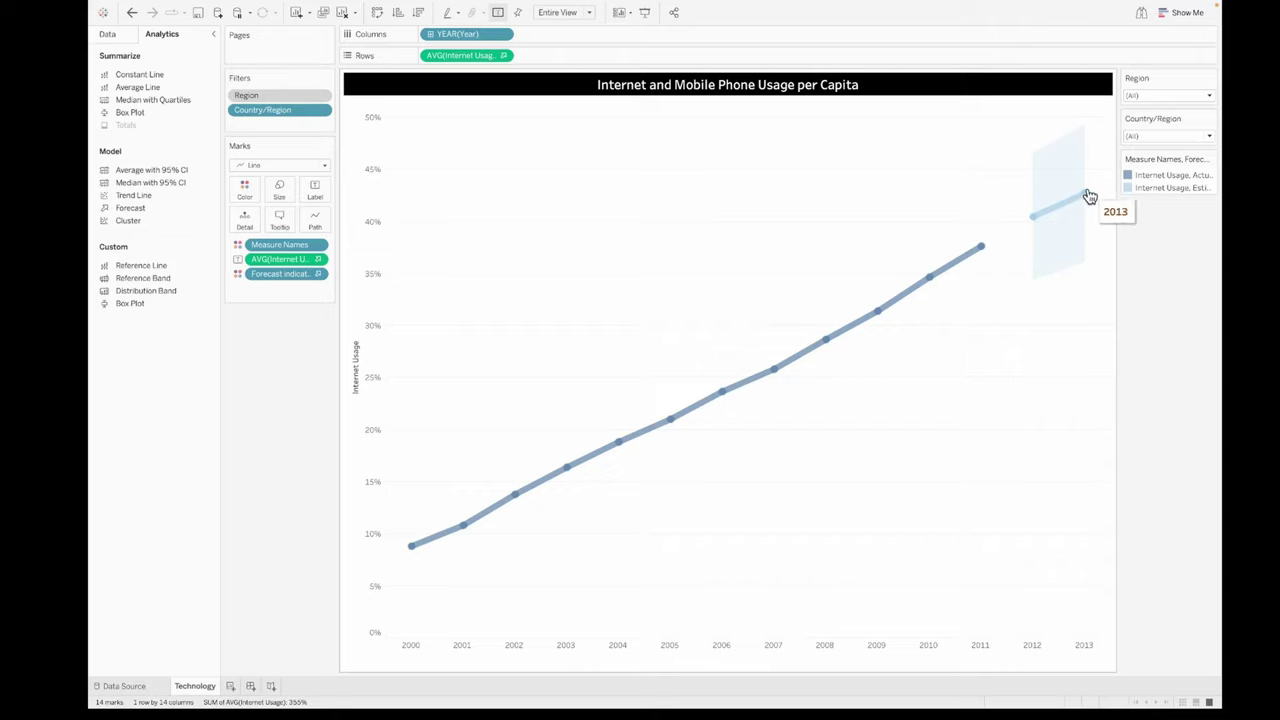
pyautogui.hotkey('ctrl', 'z')
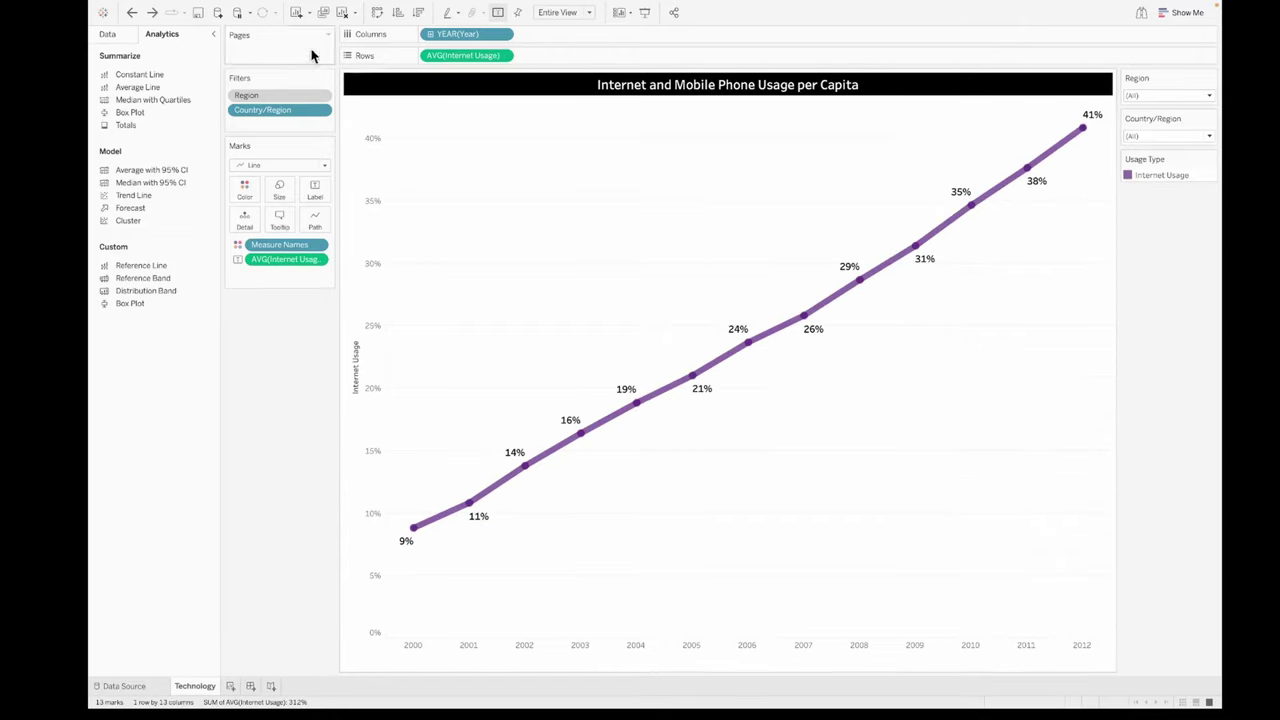
pyautogui.click(152, 12)
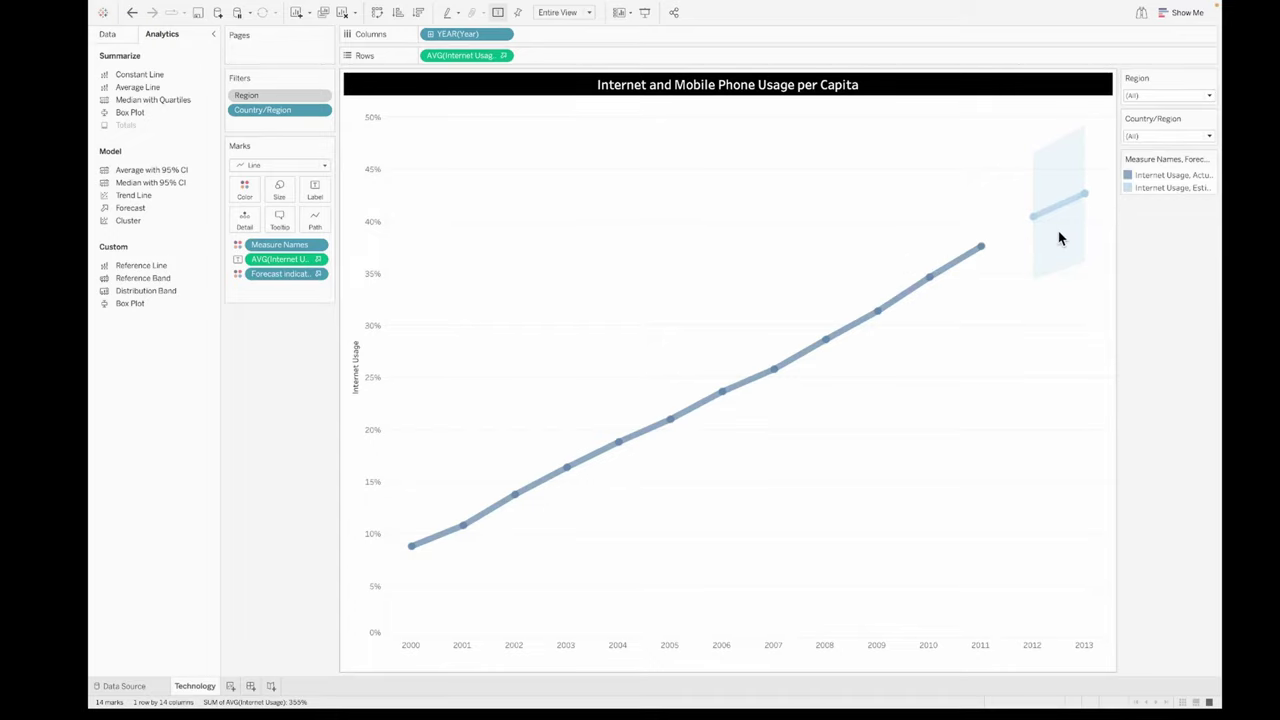
# Apply the Inferno palette, with dark purple for Actual and magenta for Estimate
pyautogui.click(1135, 178)
pyautogui.doubleClick(1135, 178)
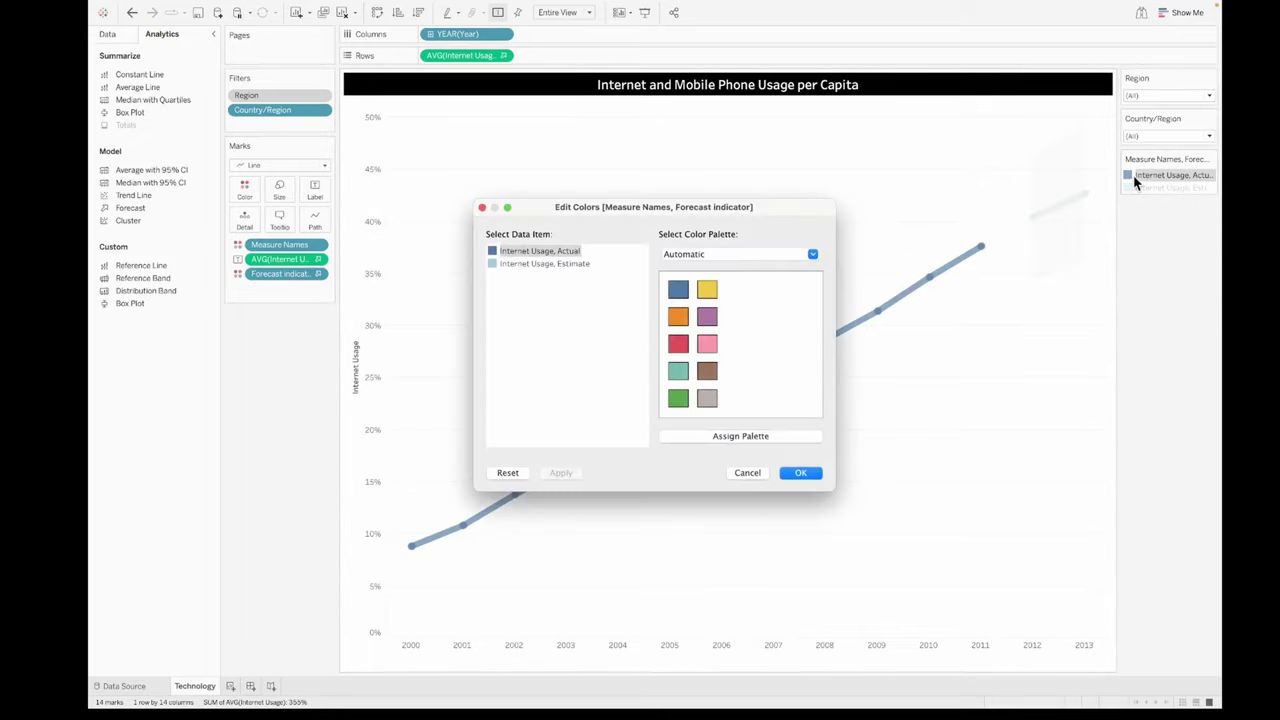
pyautogui.click(772, 252)
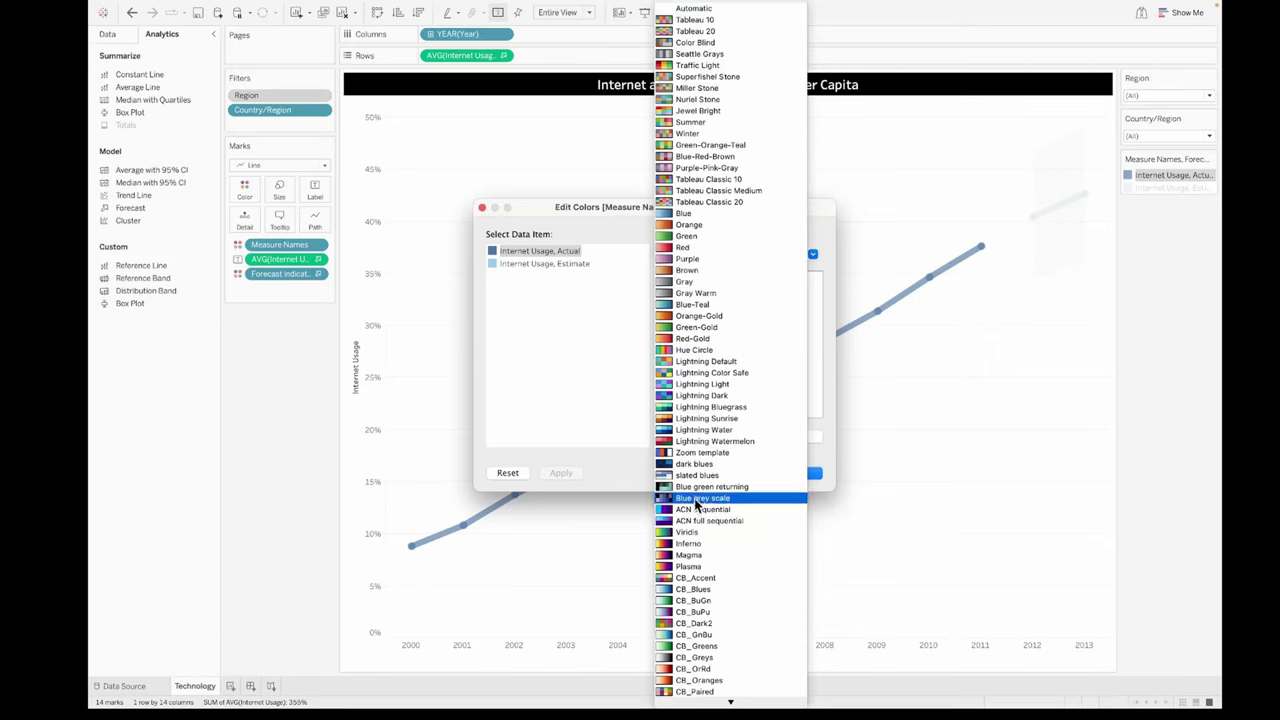
pyautogui.click(686, 544)
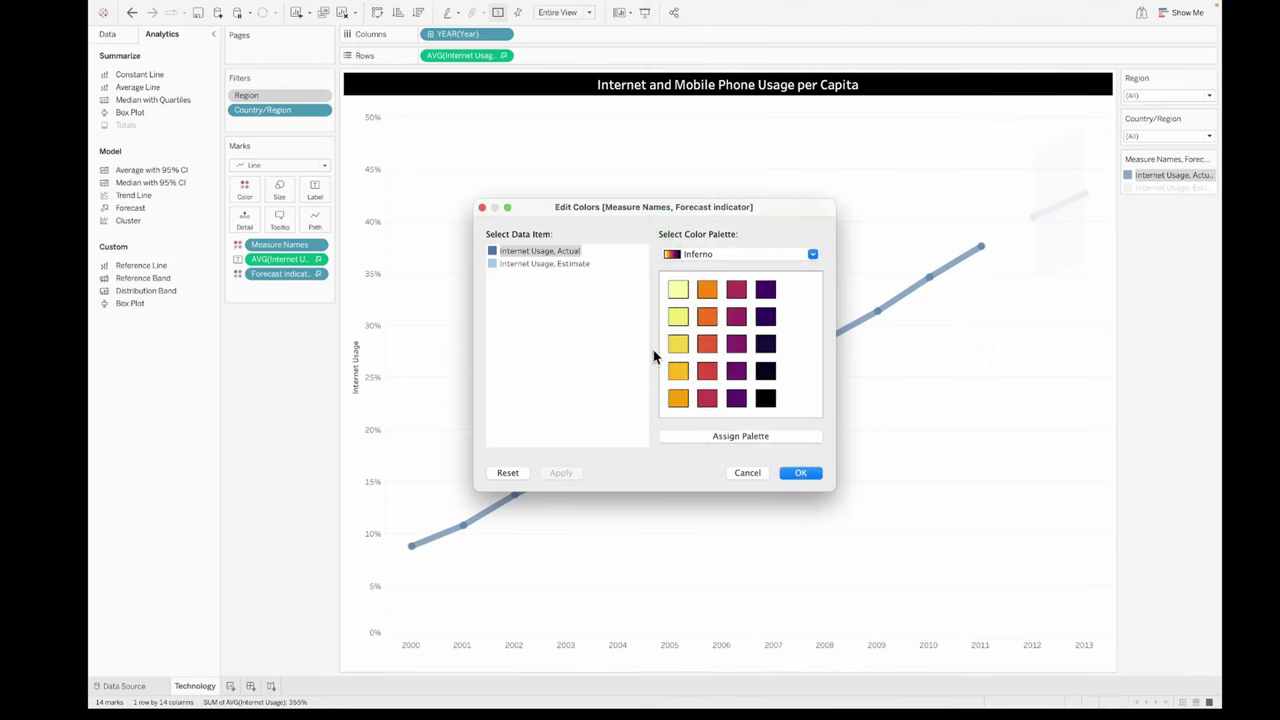
pyautogui.click(736, 403)
pyautogui.click(562, 265)
pyautogui.click(736, 289)
pyautogui.click(561, 473)
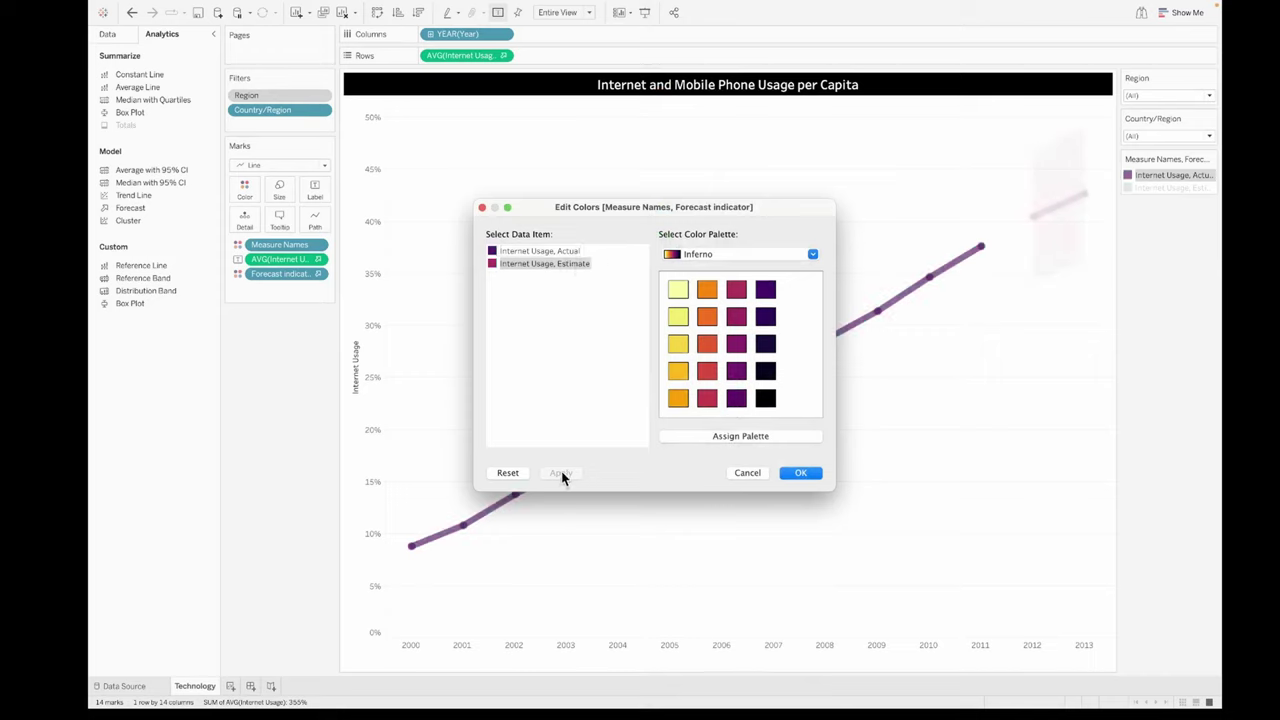
pyautogui.click(800, 472)
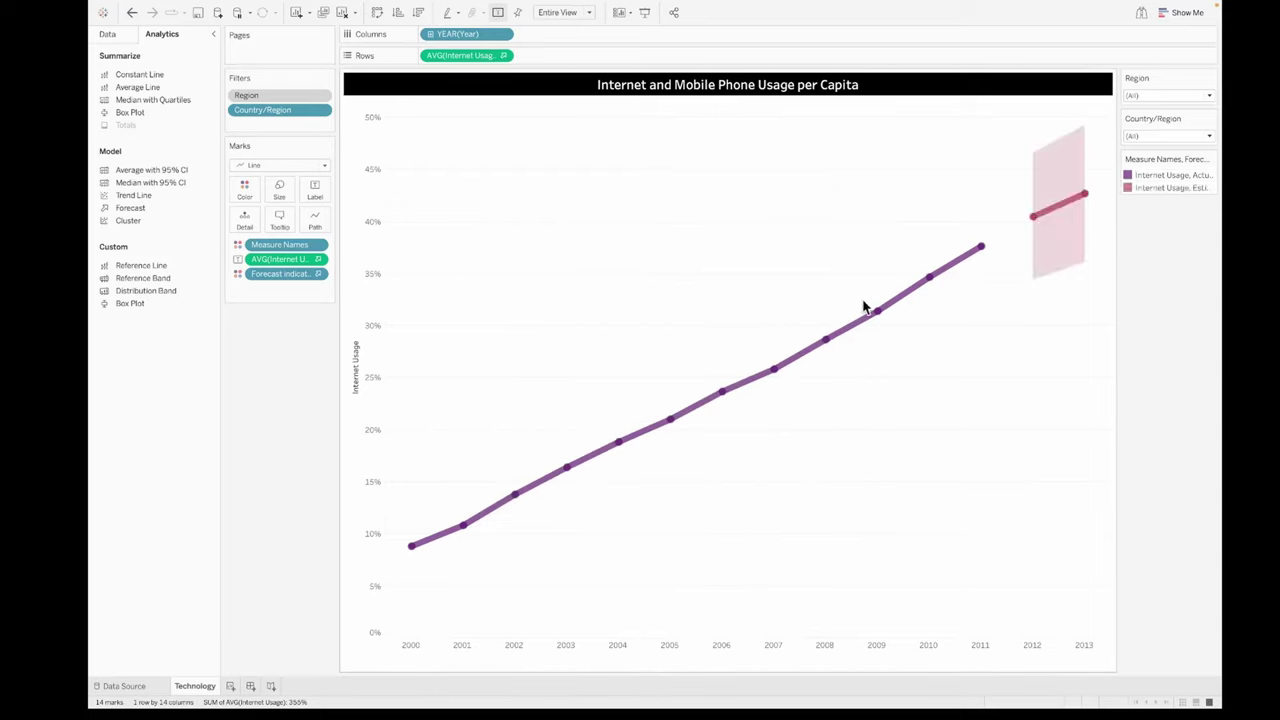
# In Forecast Options, set the forecast length to exactly 6 Years, extending it through 2017
pyautogui.rightClick(1064, 215)
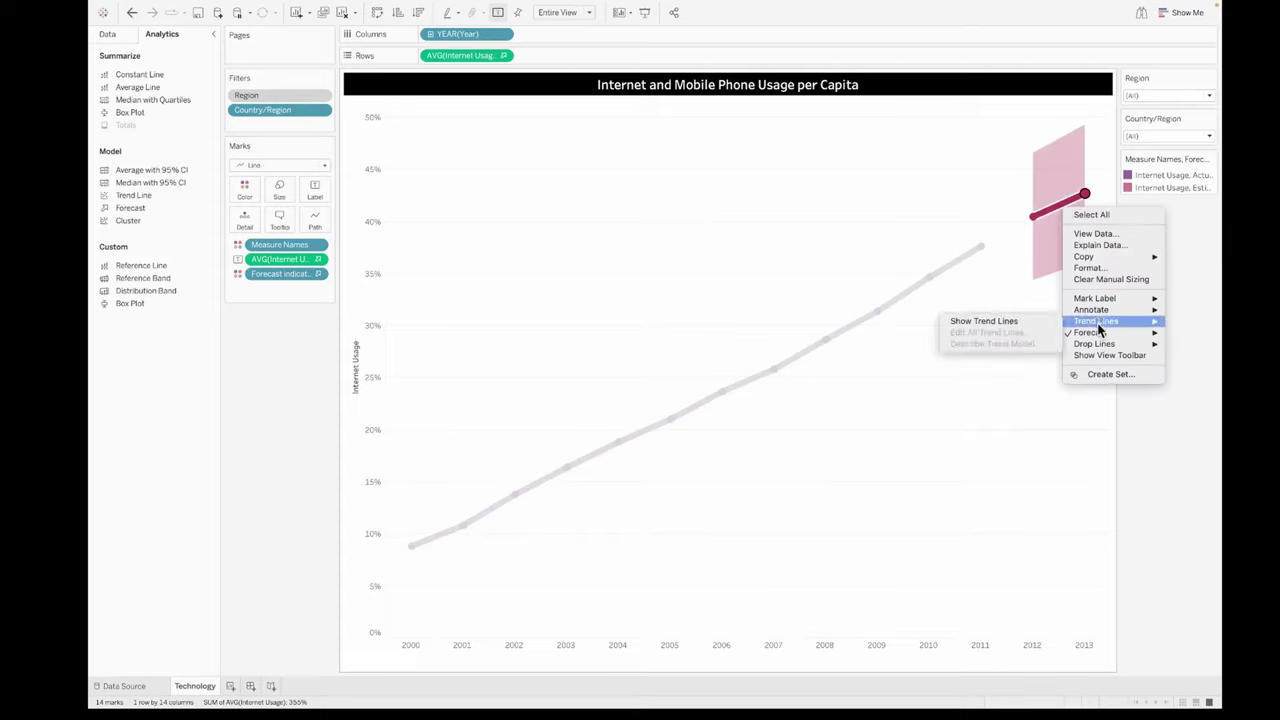
pyautogui.moveTo(1100, 333)
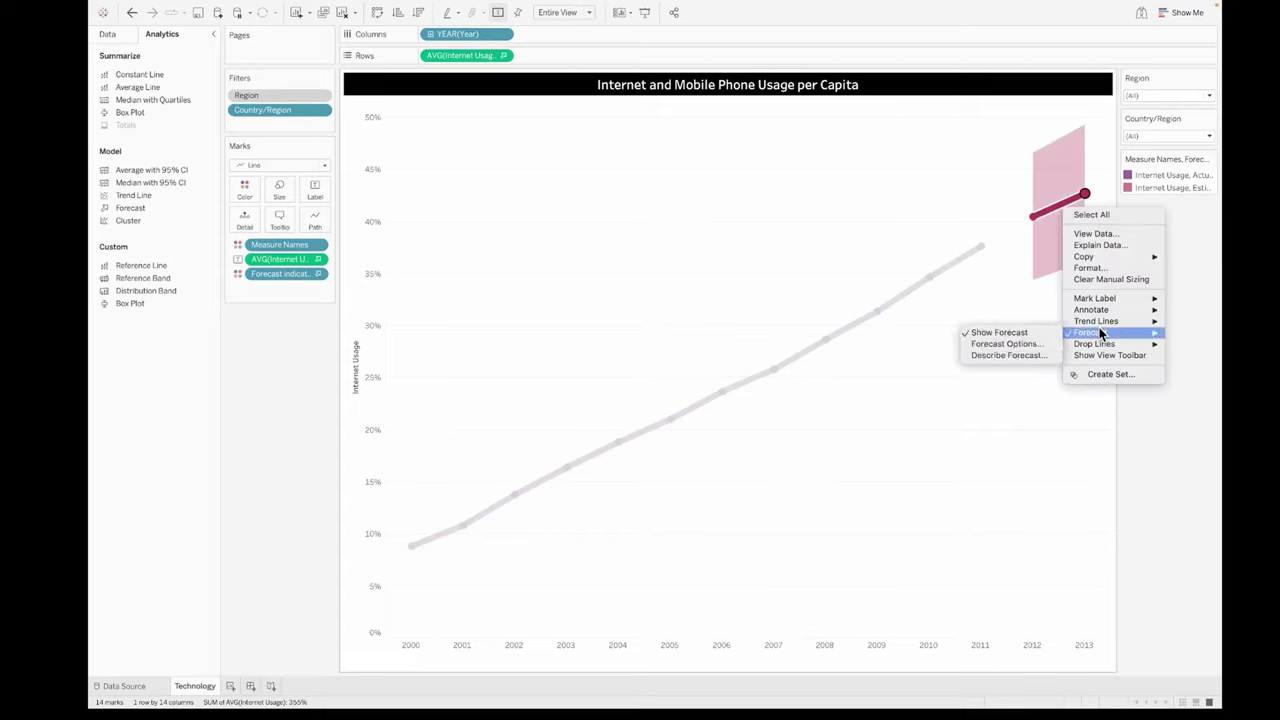
pyautogui.click(1040, 344)
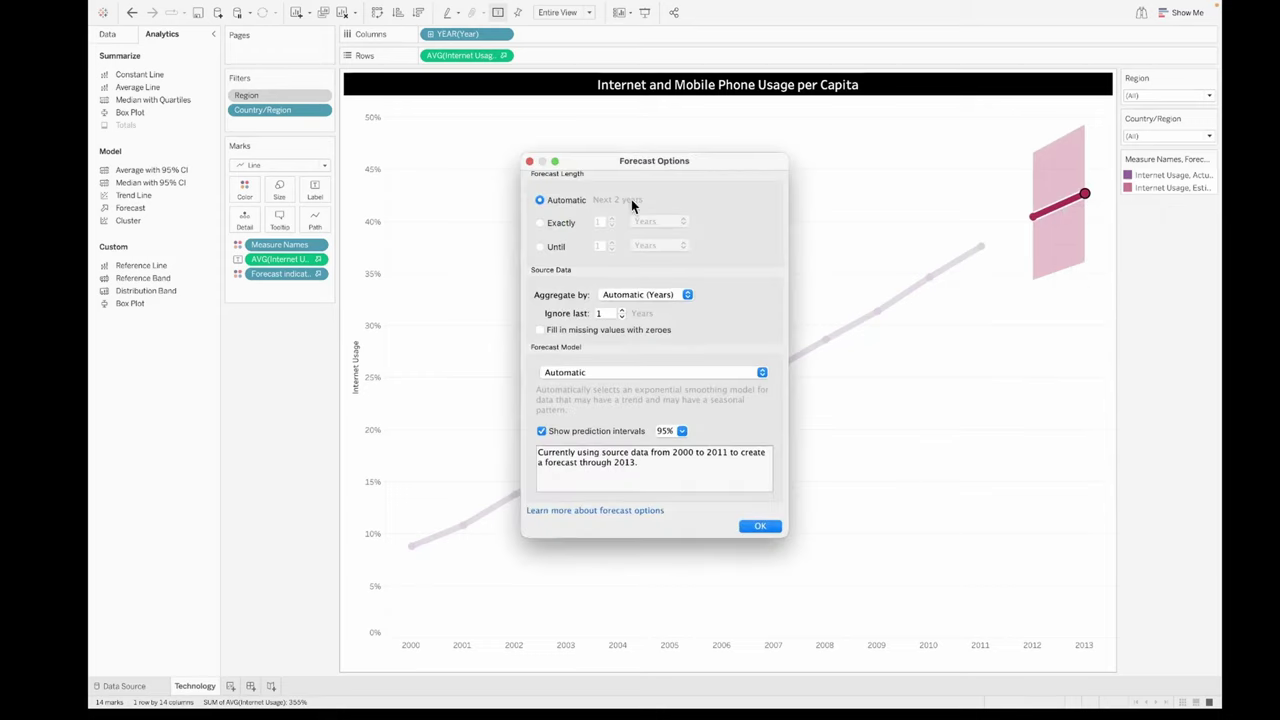
pyautogui.click(553, 226)
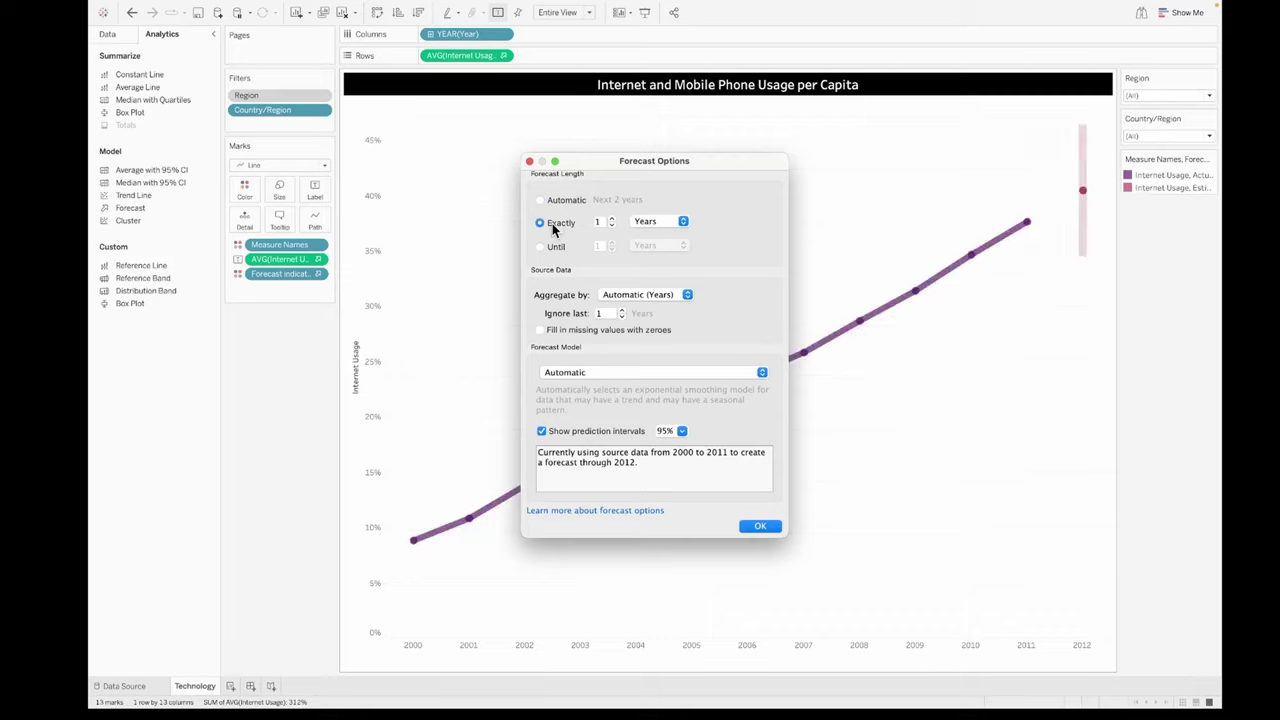
pyautogui.click(611, 219)
pyautogui.click(611, 219)
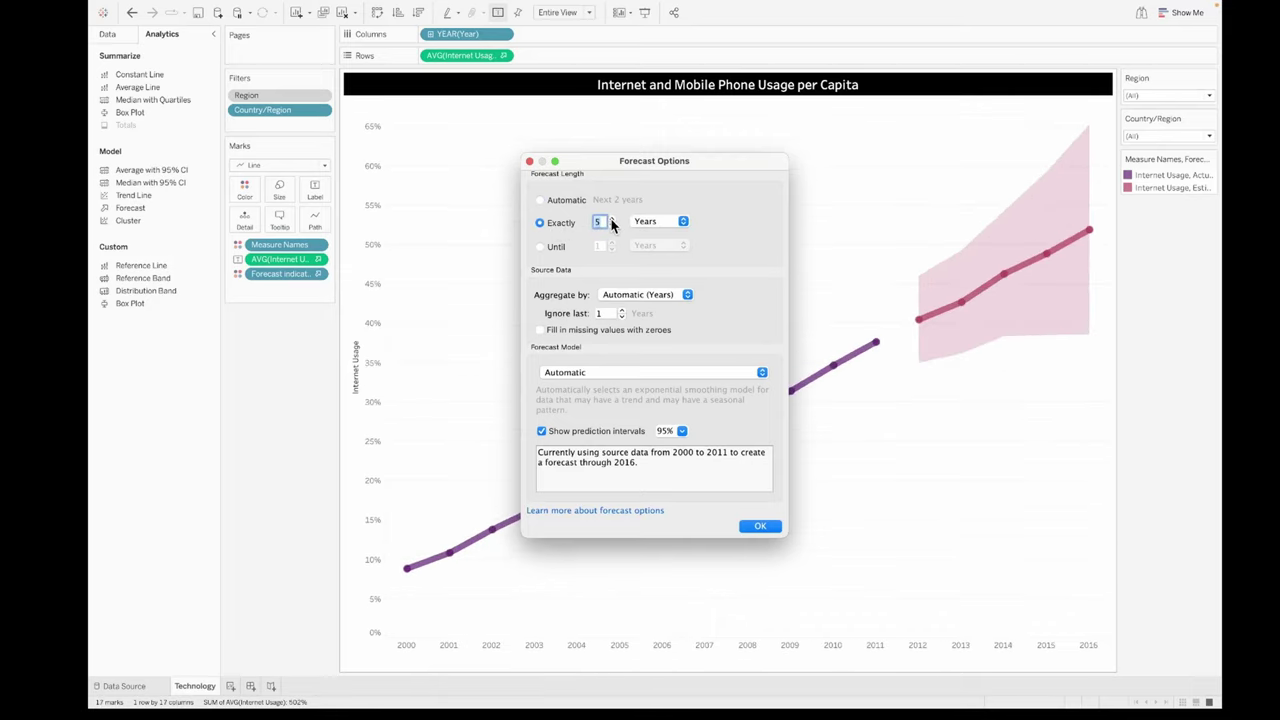
pyautogui.click(611, 219)
pyautogui.click(611, 219)
pyautogui.click(611, 219)
pyautogui.click(611, 219)
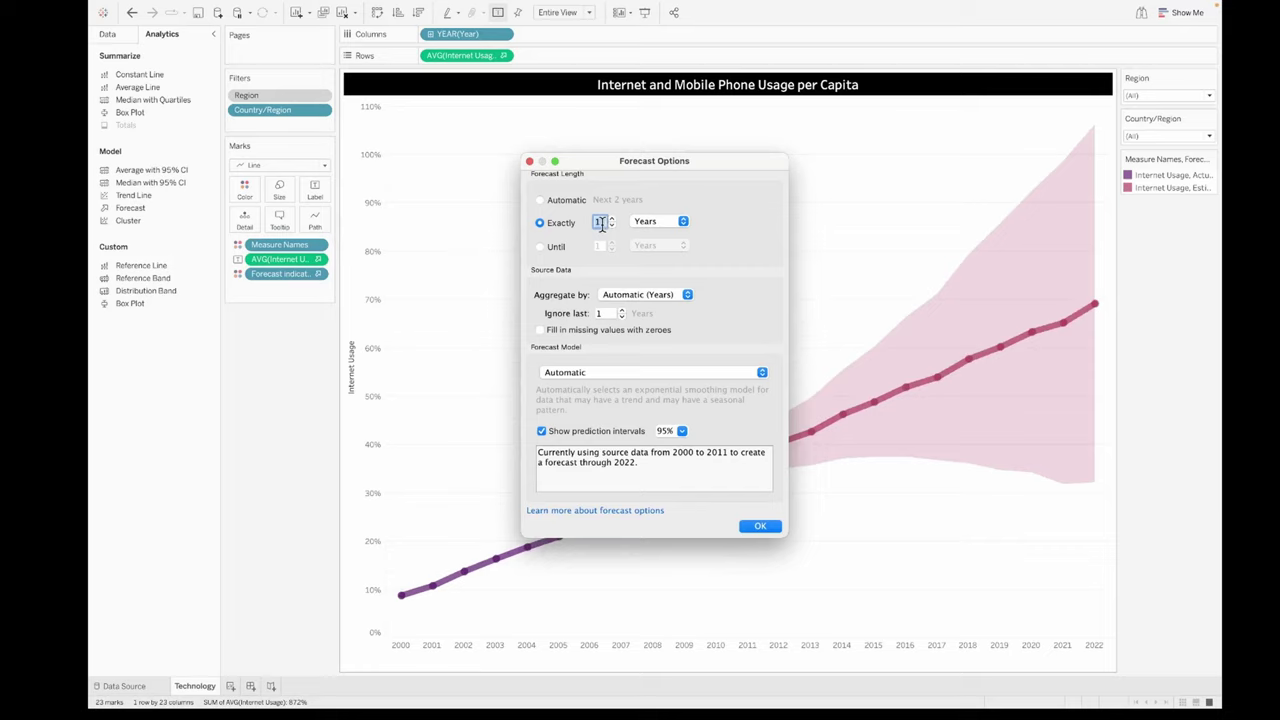
pyautogui.write('3')
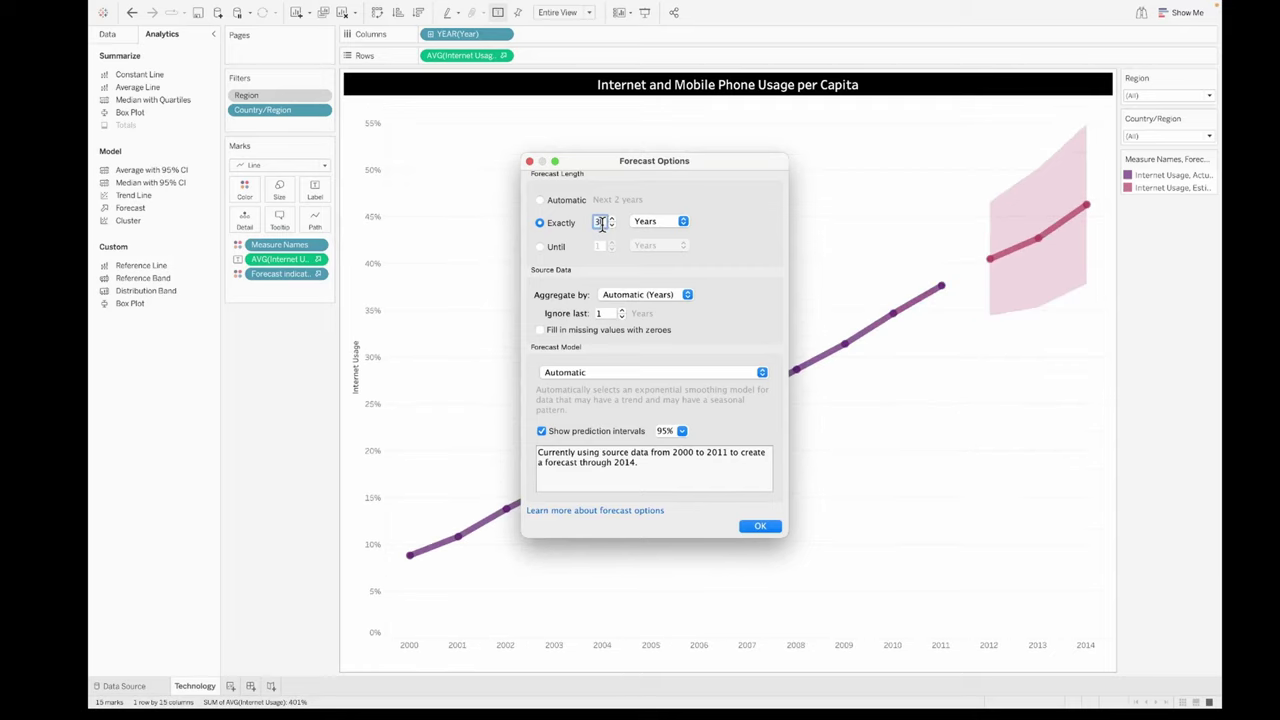
pyautogui.write('6')
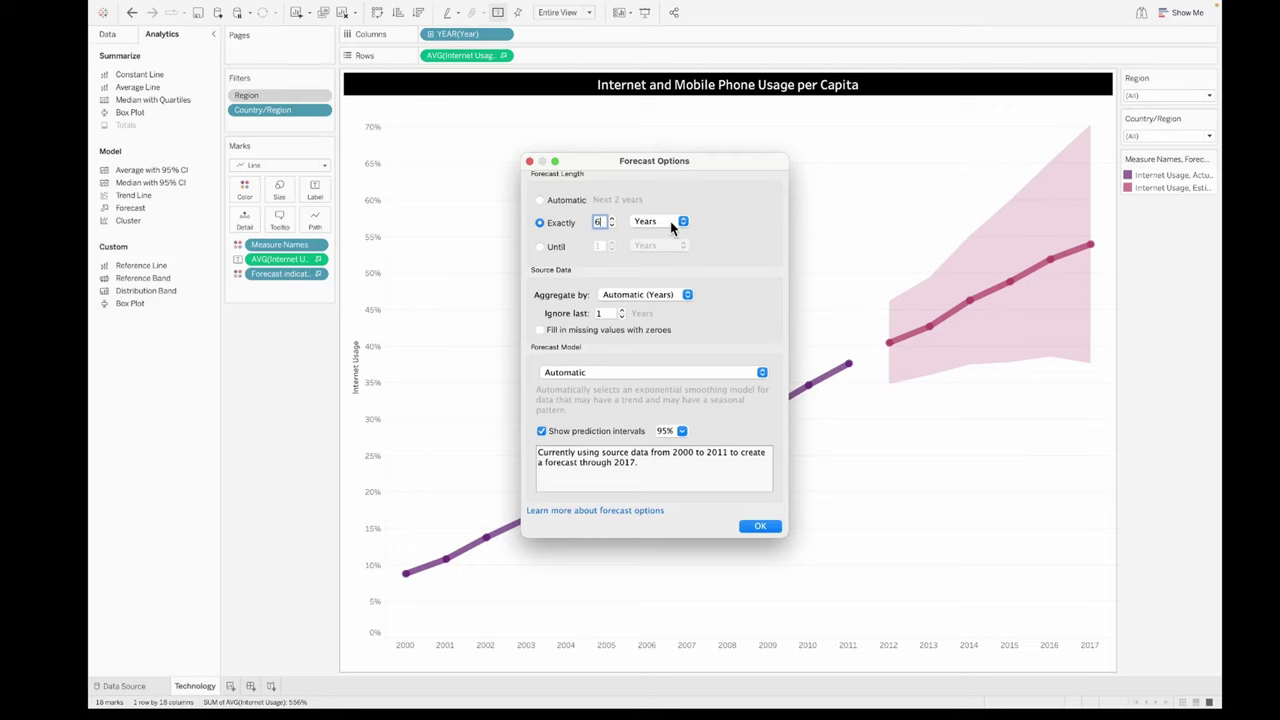
# Try aggregating the forecast source data by Quarters, then set it back to Years
pyautogui.click(631, 295)
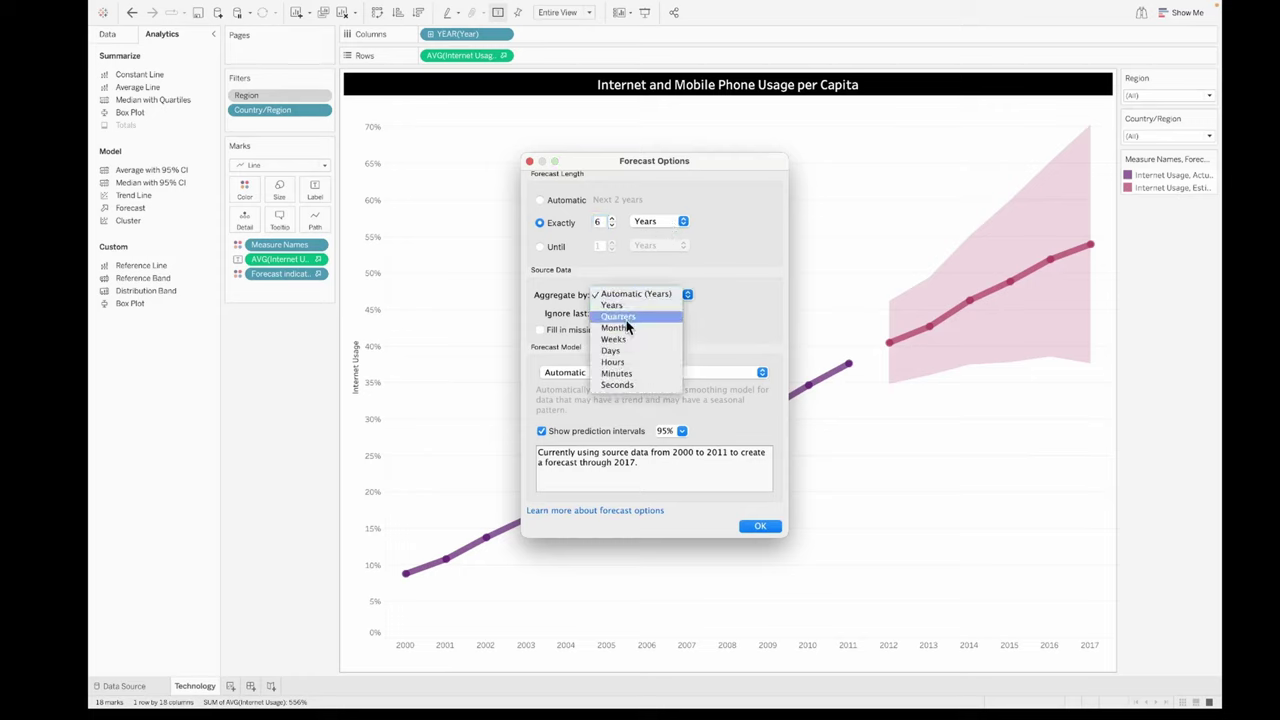
pyautogui.click(630, 316)
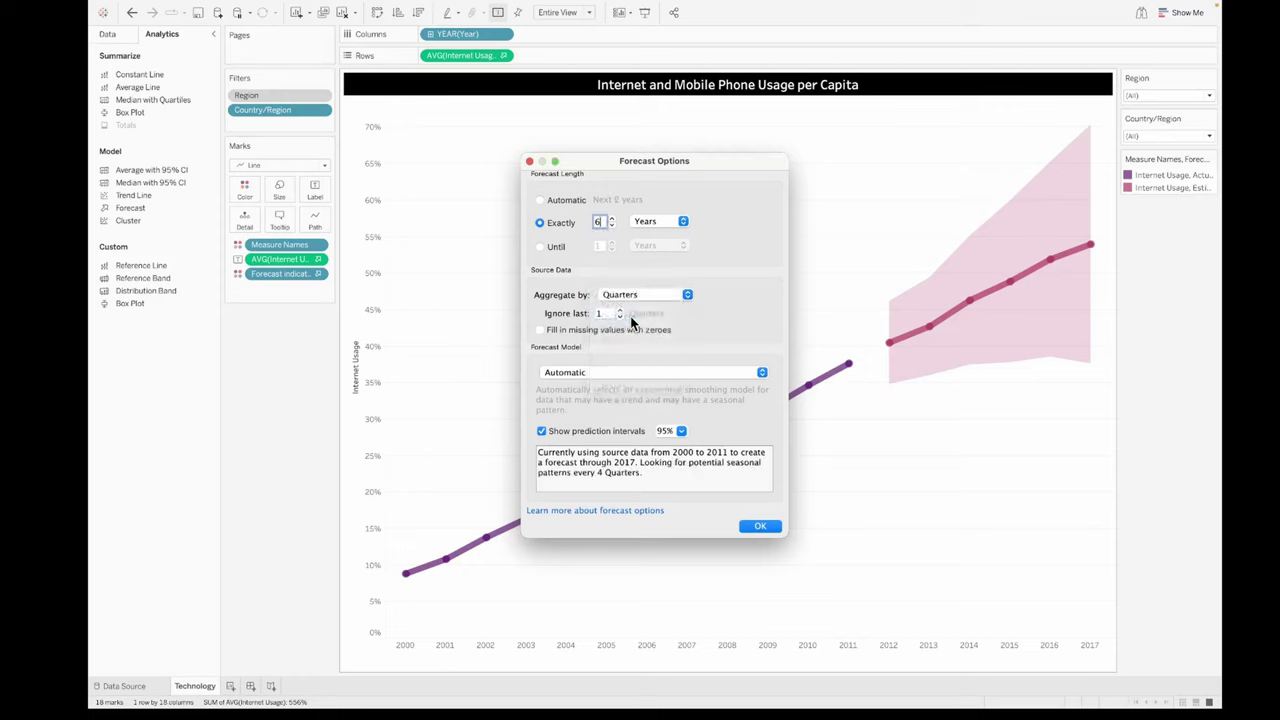
pyautogui.click(640, 299)
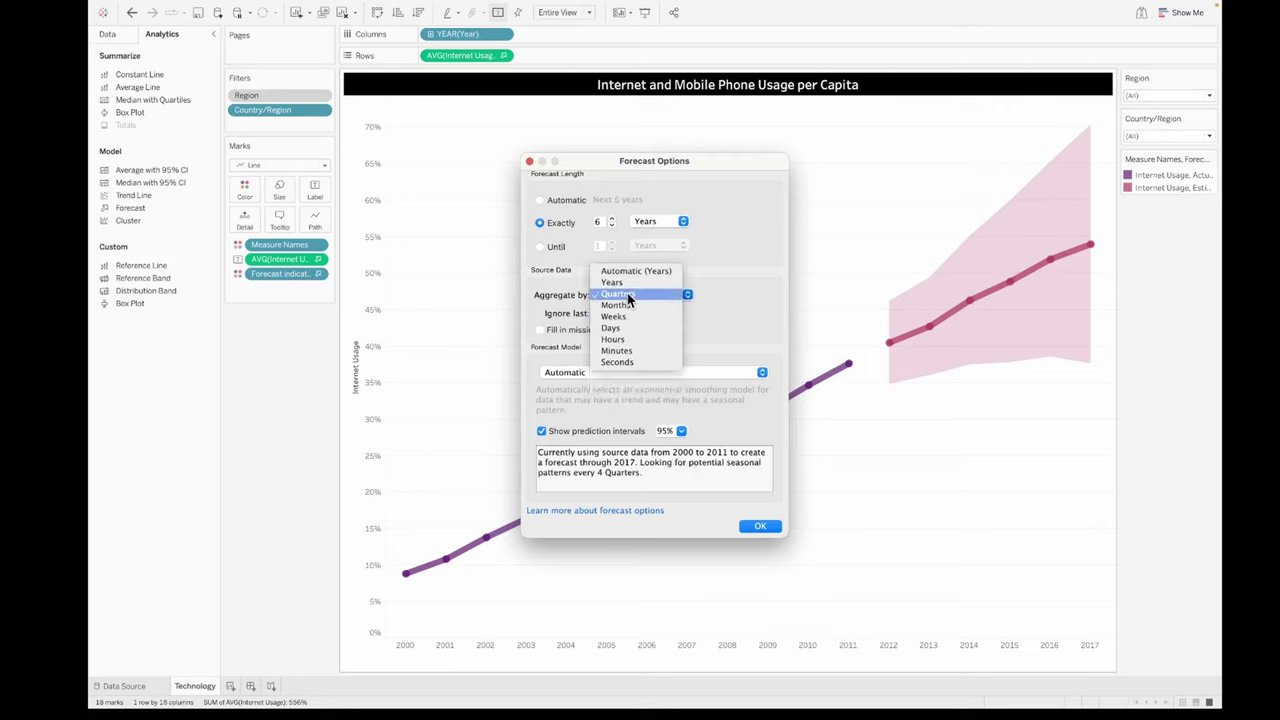
pyautogui.click(622, 283)
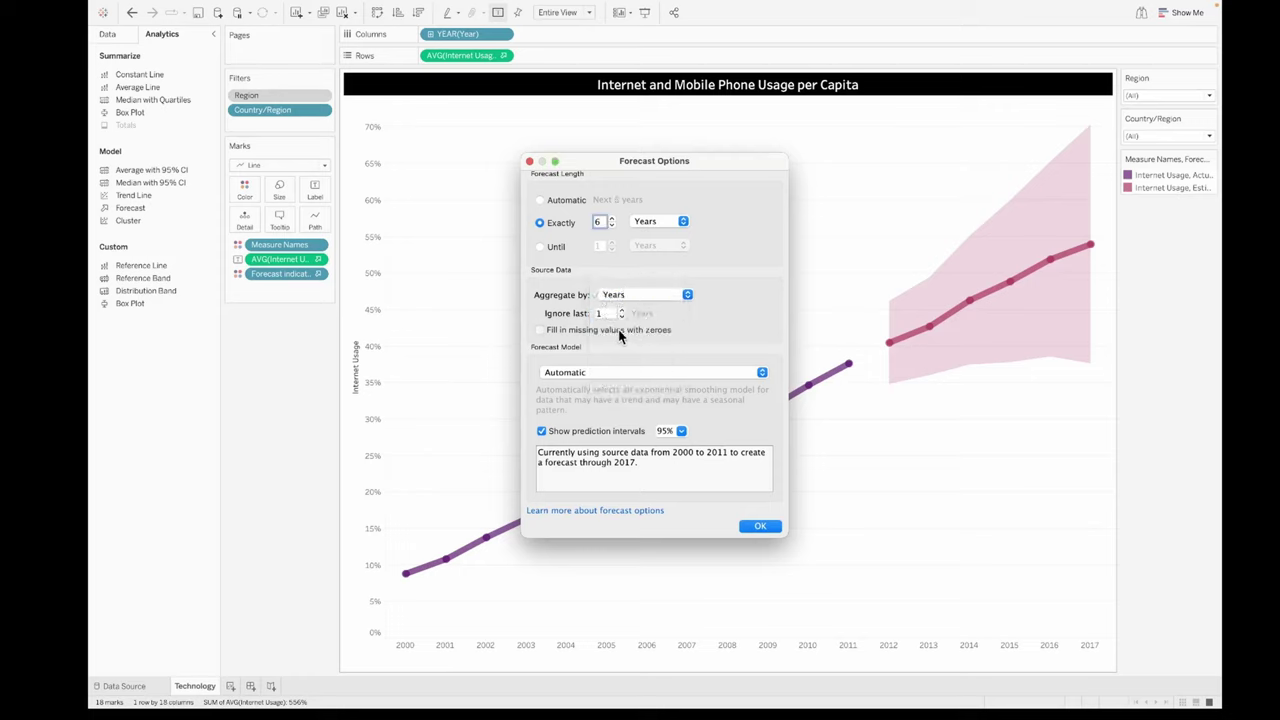
# Try a no-seasonality model and a Custom additive-trend, multiplicative-season model, then revert to Automatic
pyautogui.click(604, 369)
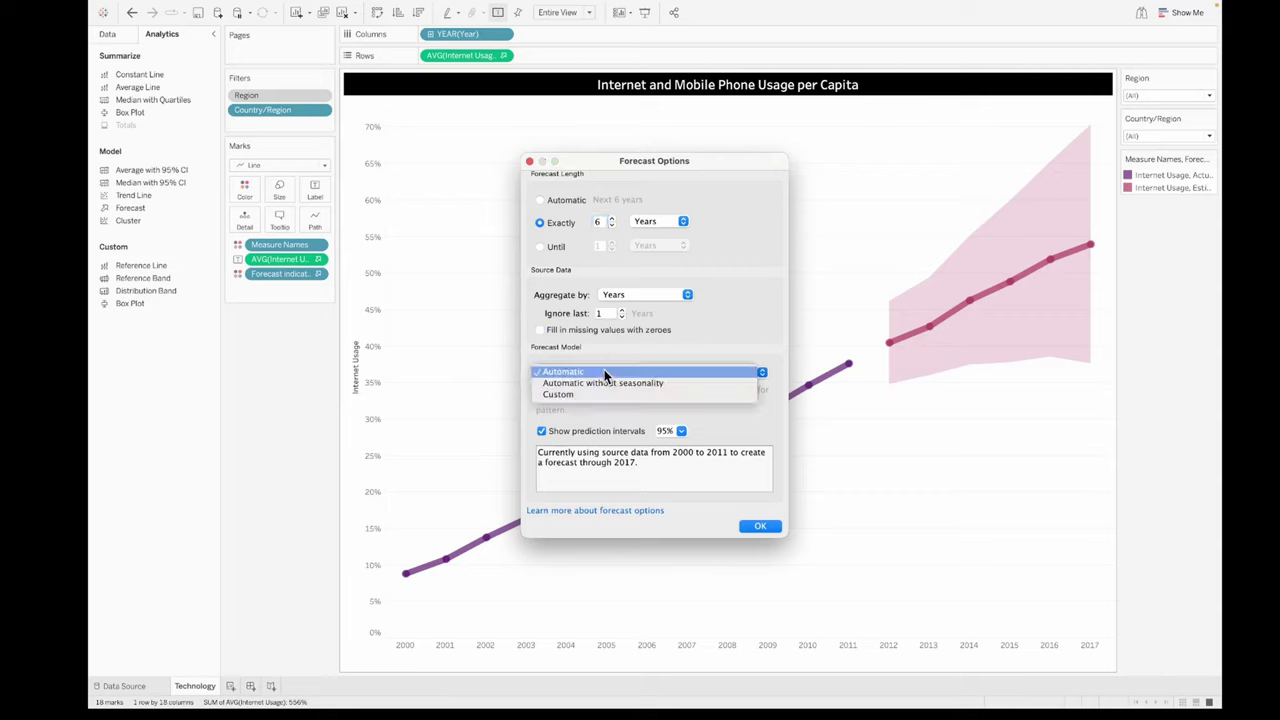
pyautogui.click(603, 384)
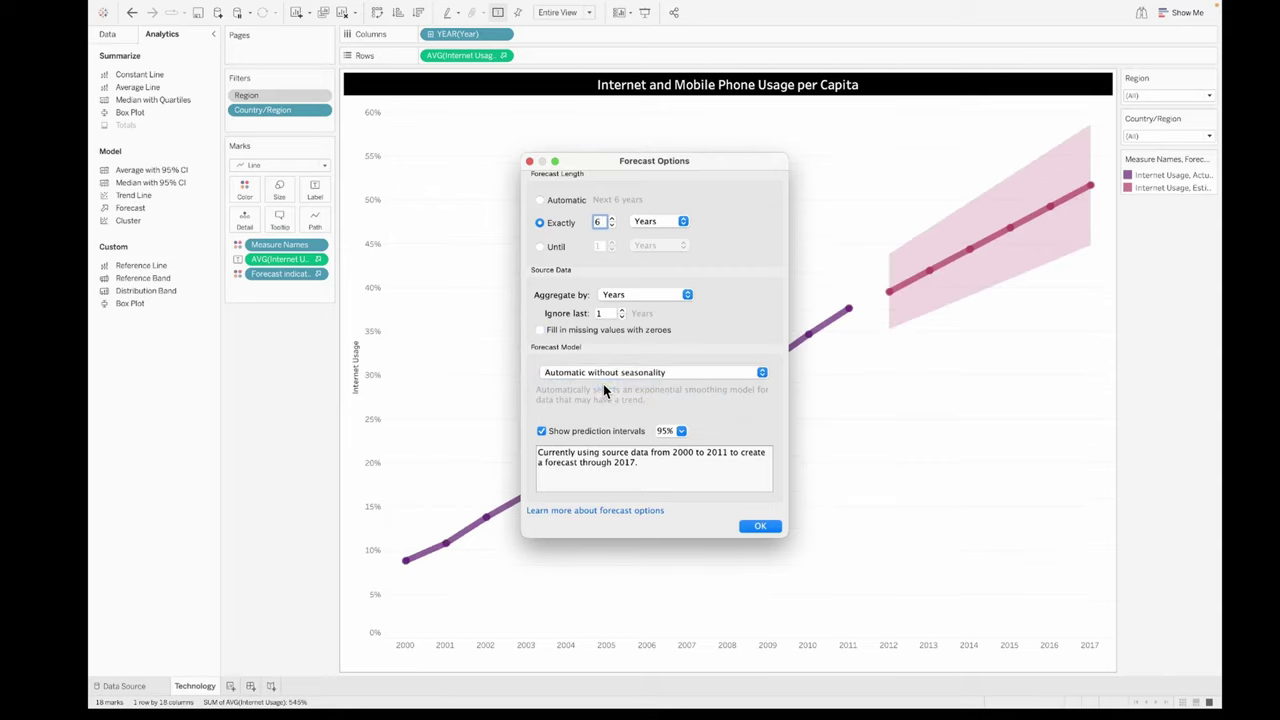
pyautogui.click(629, 371)
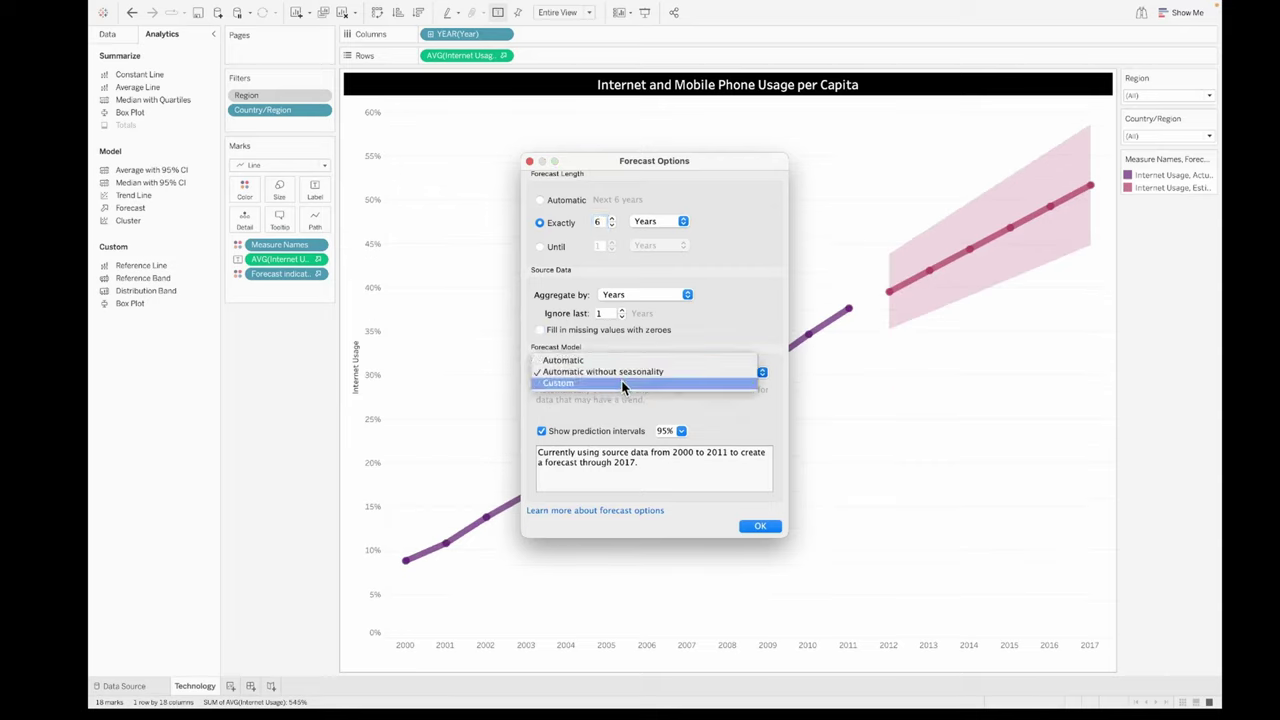
pyautogui.click(622, 386)
pyautogui.click(618, 393)
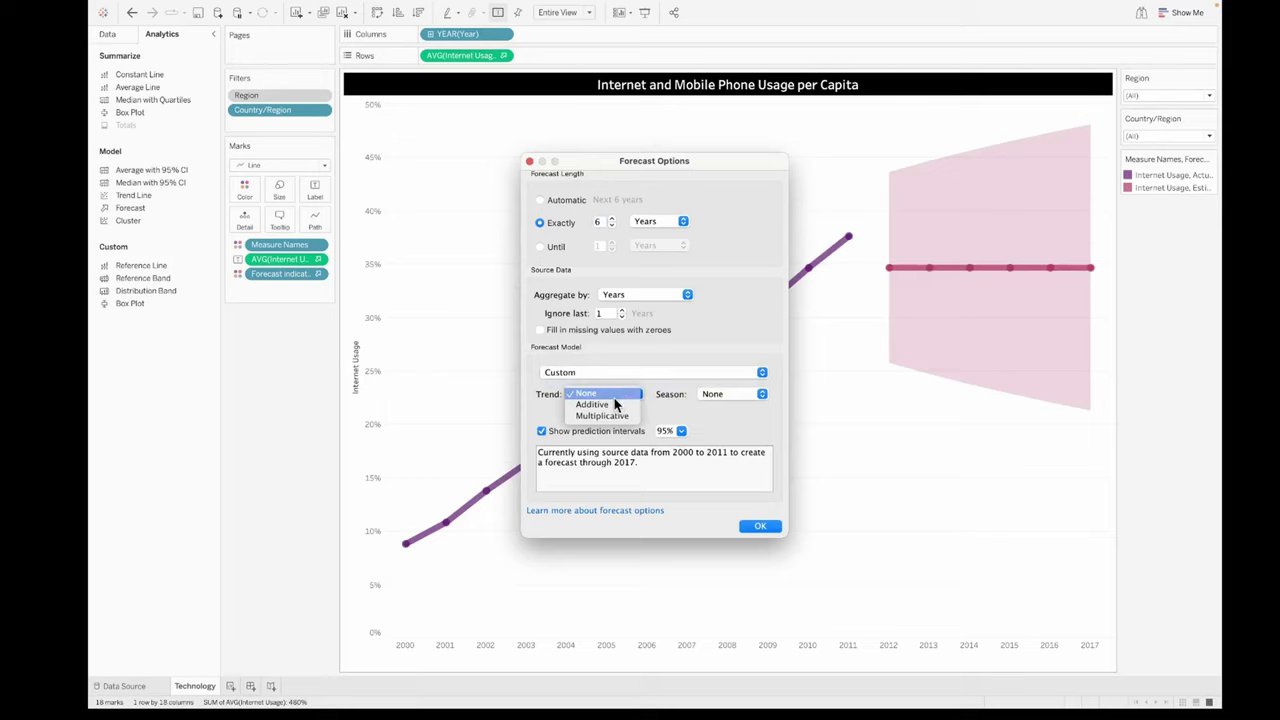
pyautogui.click(612, 406)
pyautogui.click(745, 396)
pyautogui.click(737, 416)
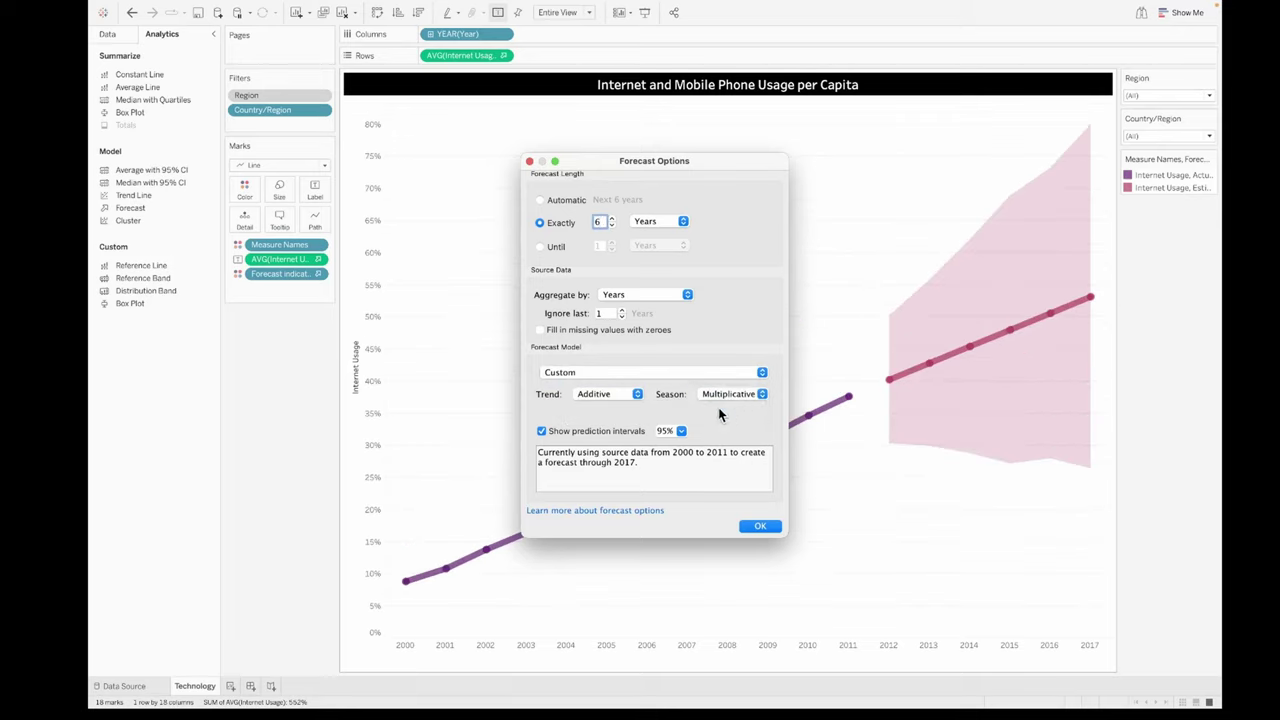
pyautogui.click(686, 372)
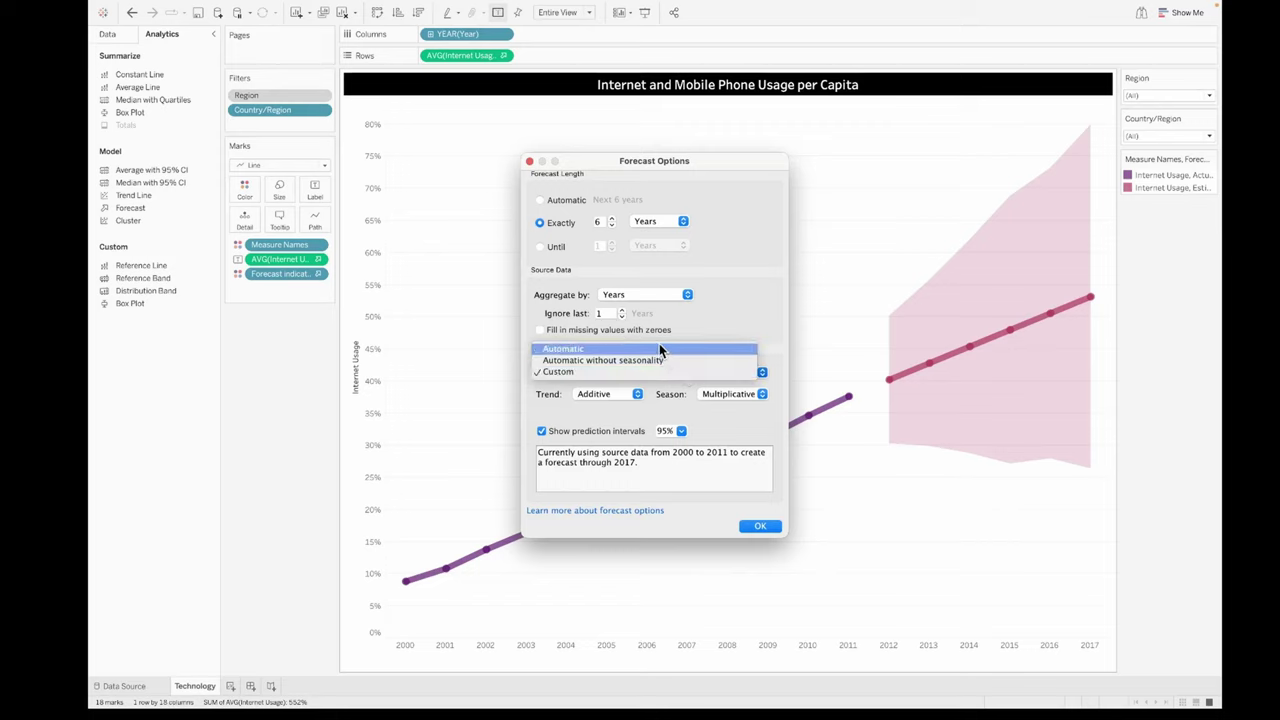
pyautogui.click(659, 343)
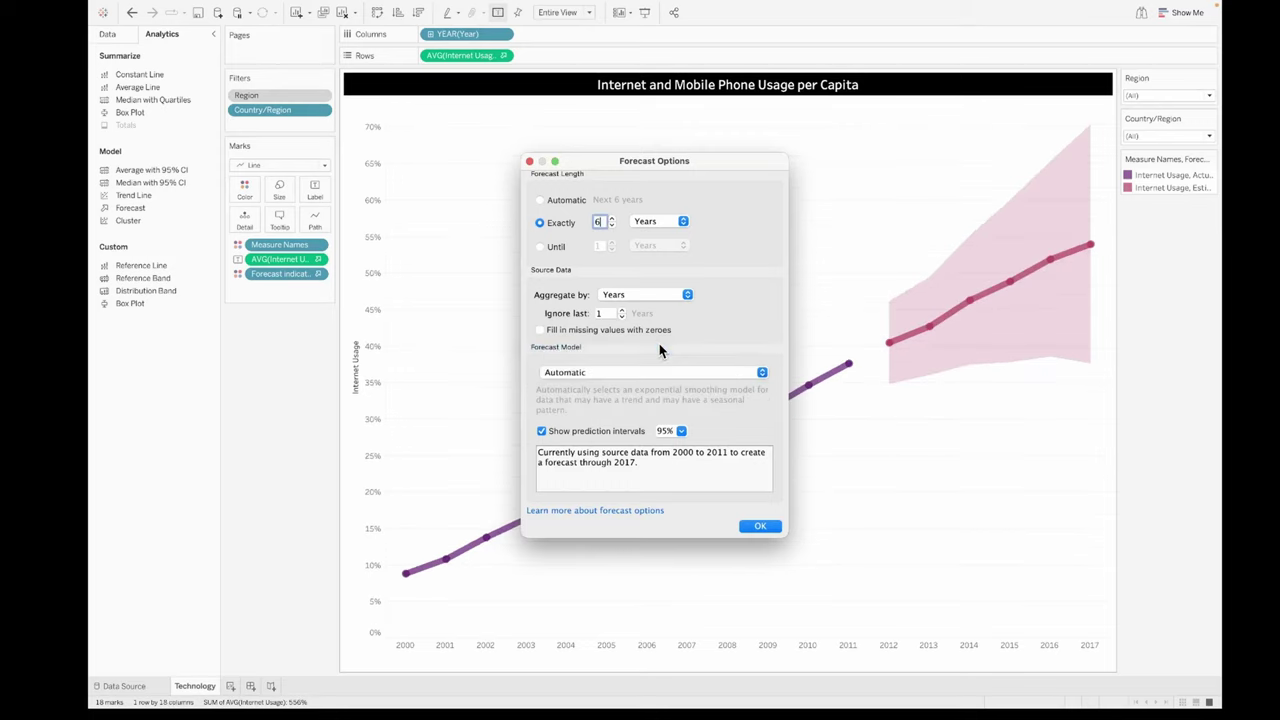
# Try a 90% prediction interval, restore 95%, and open the forecast options help page
pyautogui.click(668, 431)
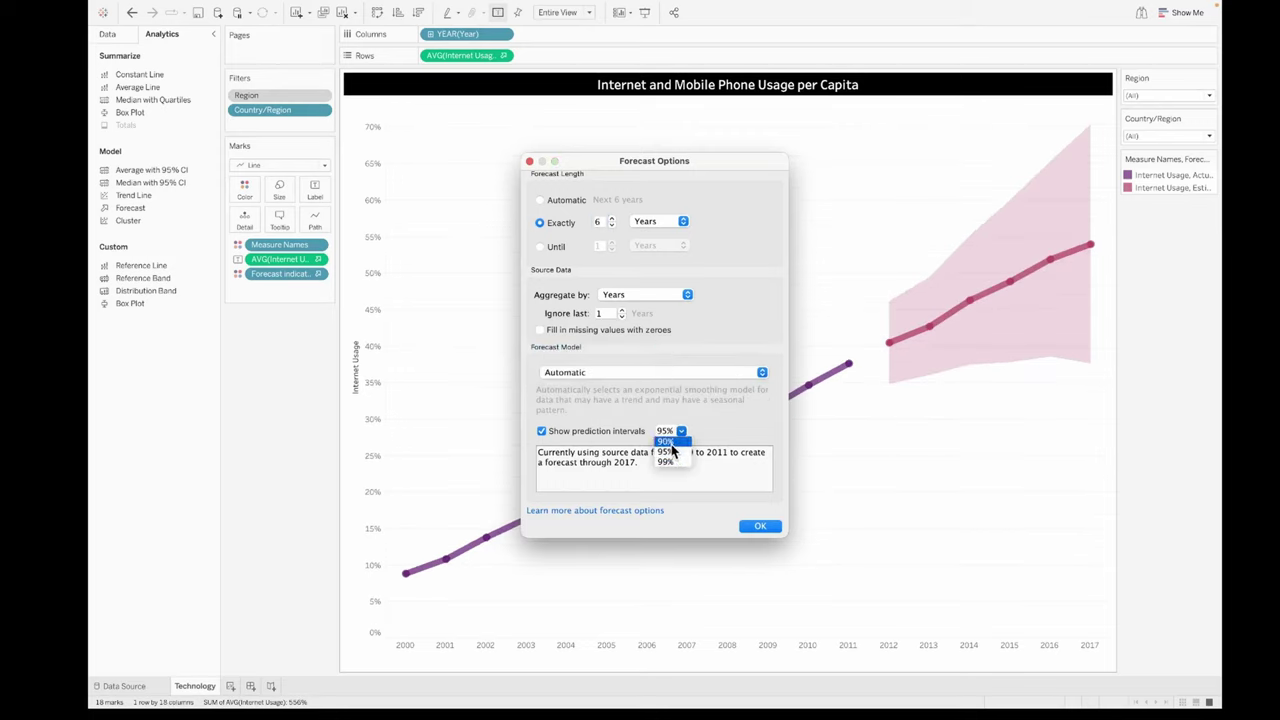
pyautogui.click(671, 445)
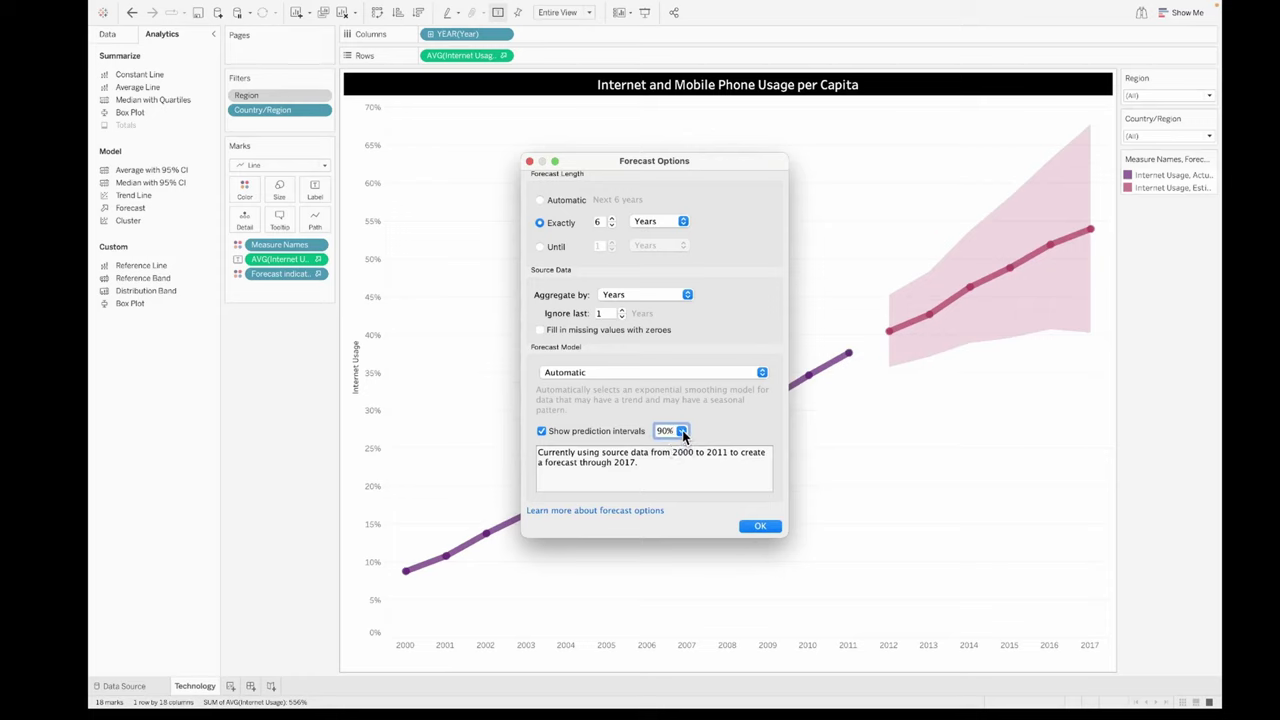
pyautogui.click(682, 430)
pyautogui.click(673, 452)
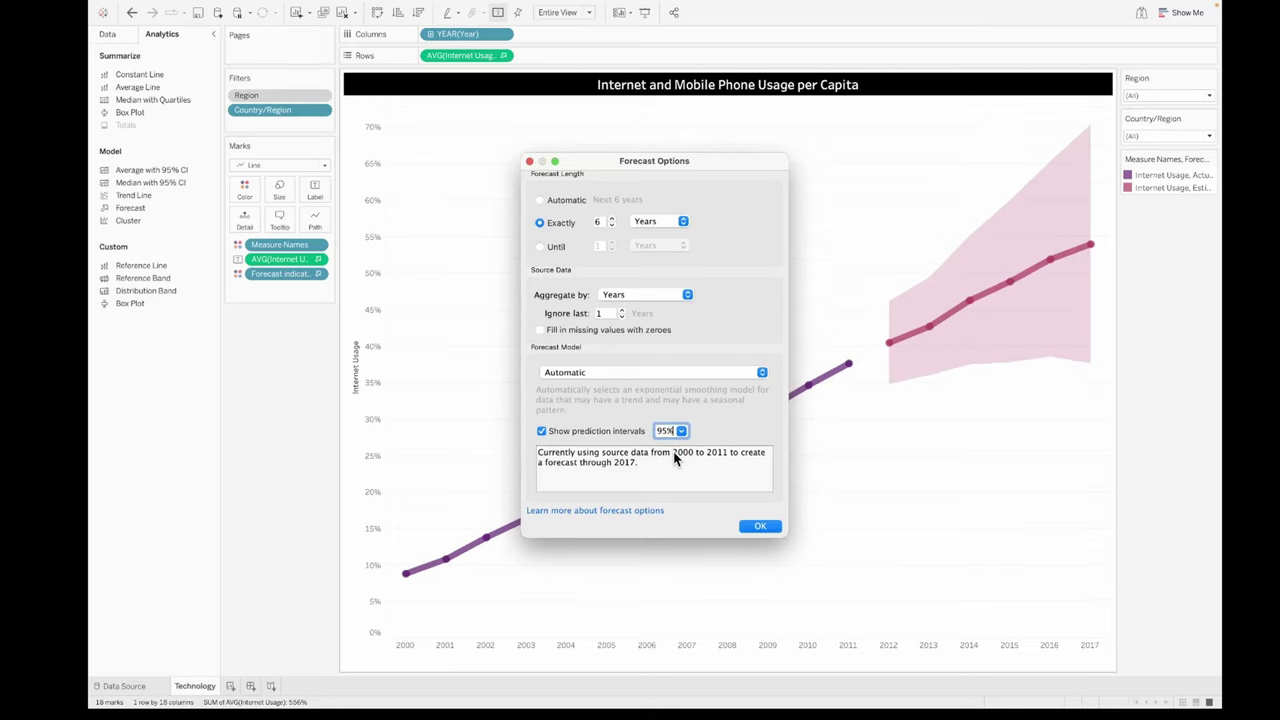
pyautogui.click(643, 513)
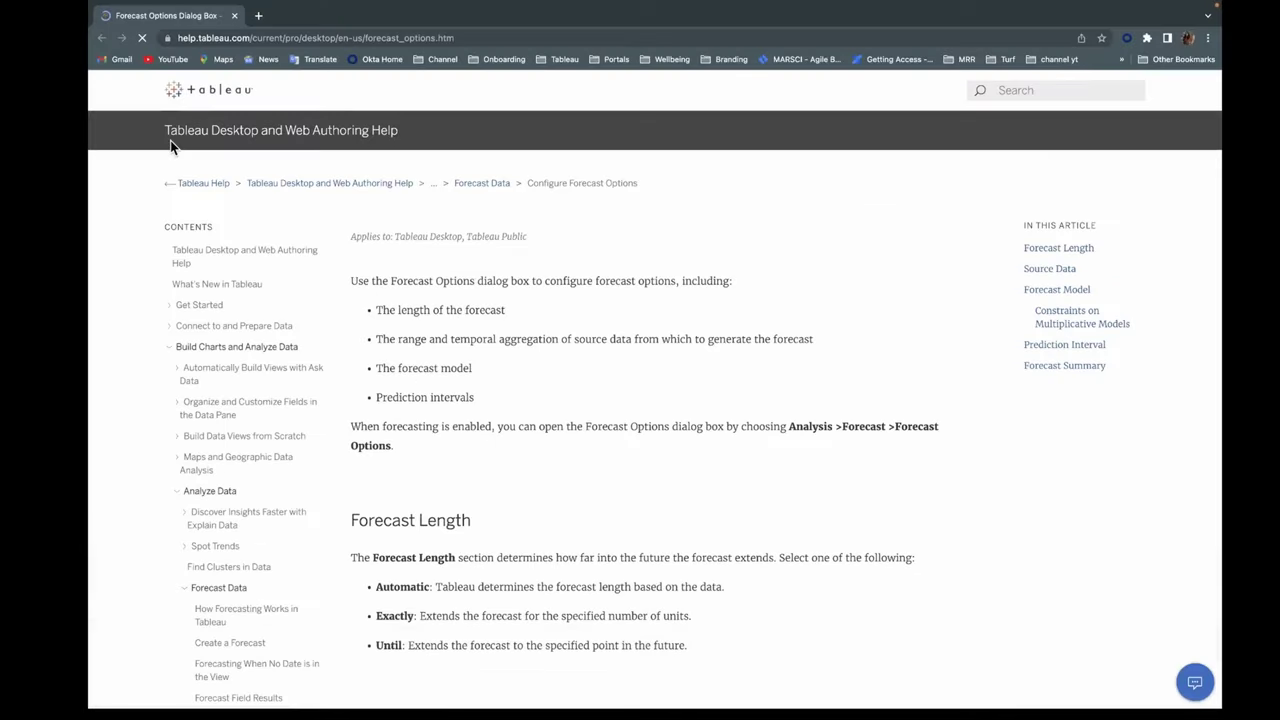
# Scroll the Configure Forecast Options article down to Prediction Interval, then switch back to Tableau
pyautogui.scroll(-2, 523, 460)
pyautogui.scroll(-4, 523, 460)
pyautogui.scroll(-8, 523, 455)
pyautogui.scroll(-7, 523, 460)
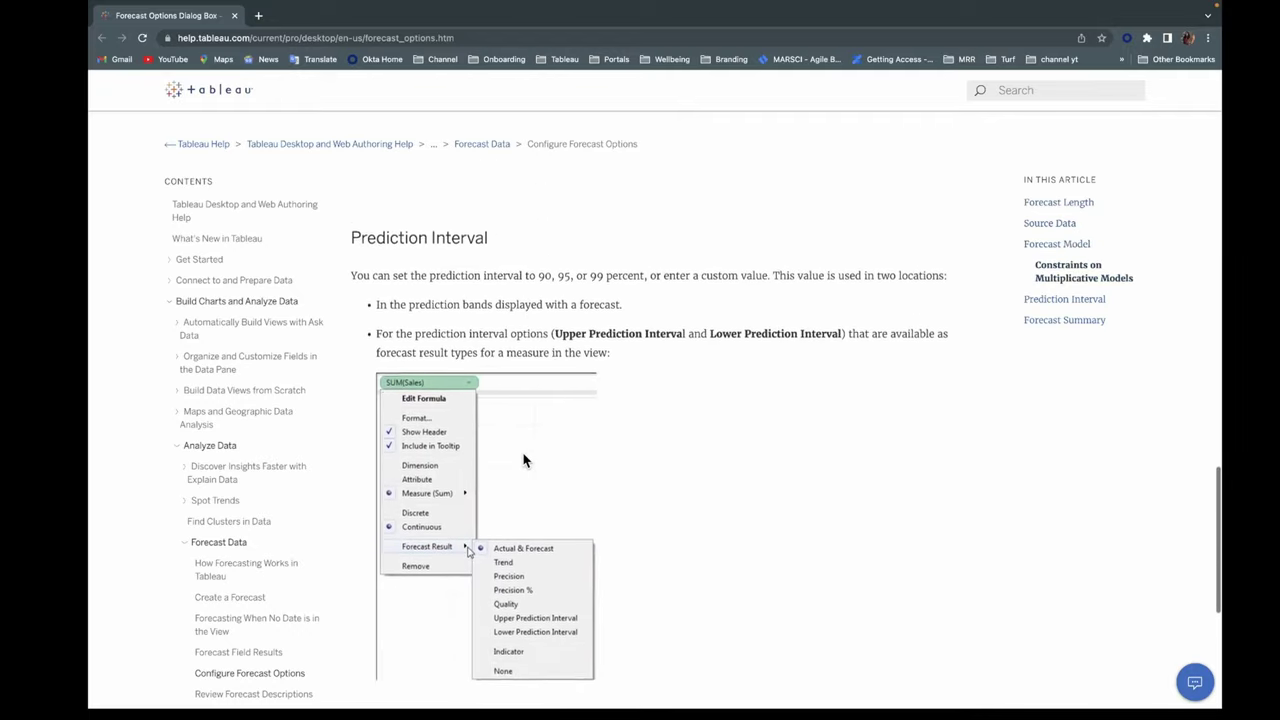
pyautogui.press('super+Tab')
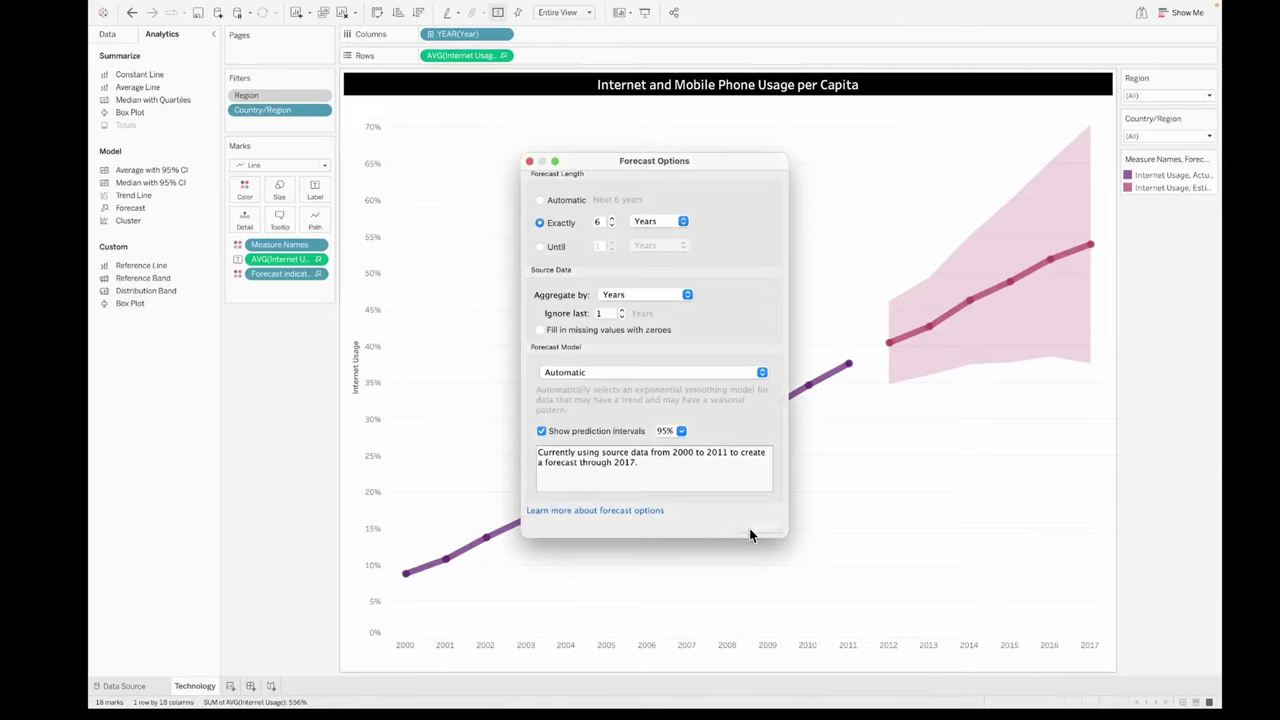
# Close Forecast Options and preview the Trend, Precision and Quality forecast results on the Rows pill
pyautogui.click(750, 533)
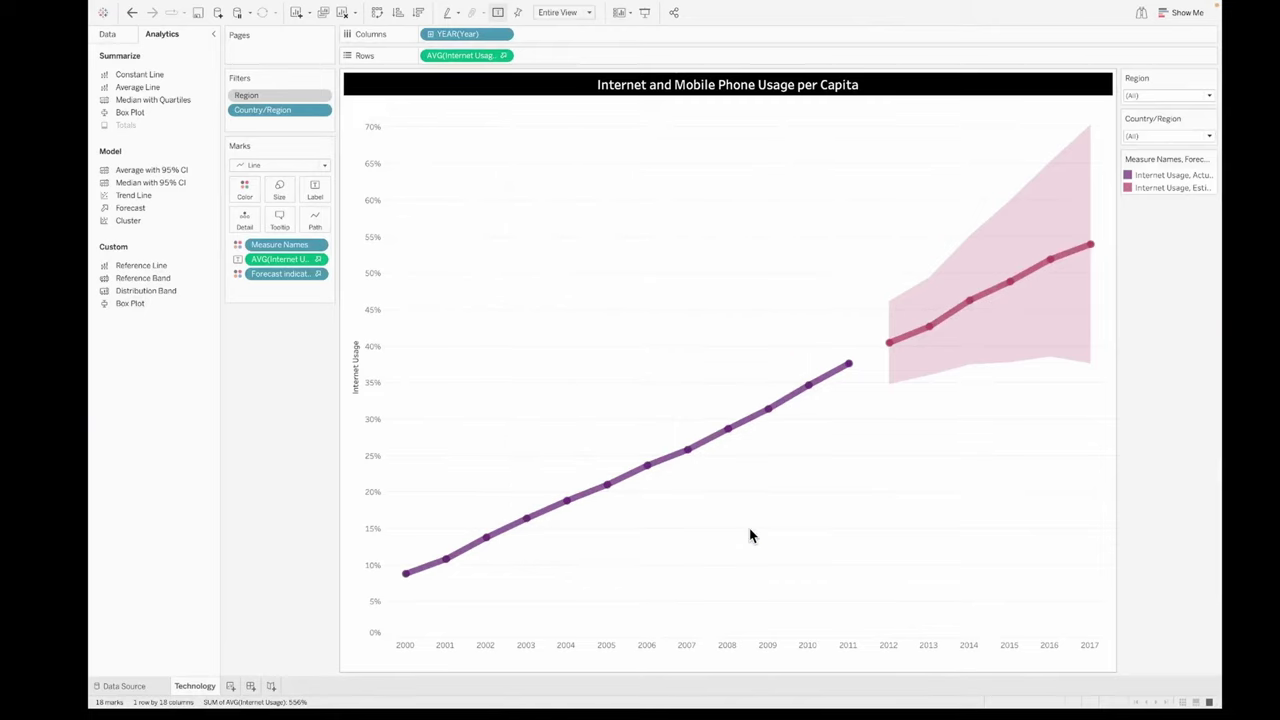
pyautogui.rightClick(465, 54)
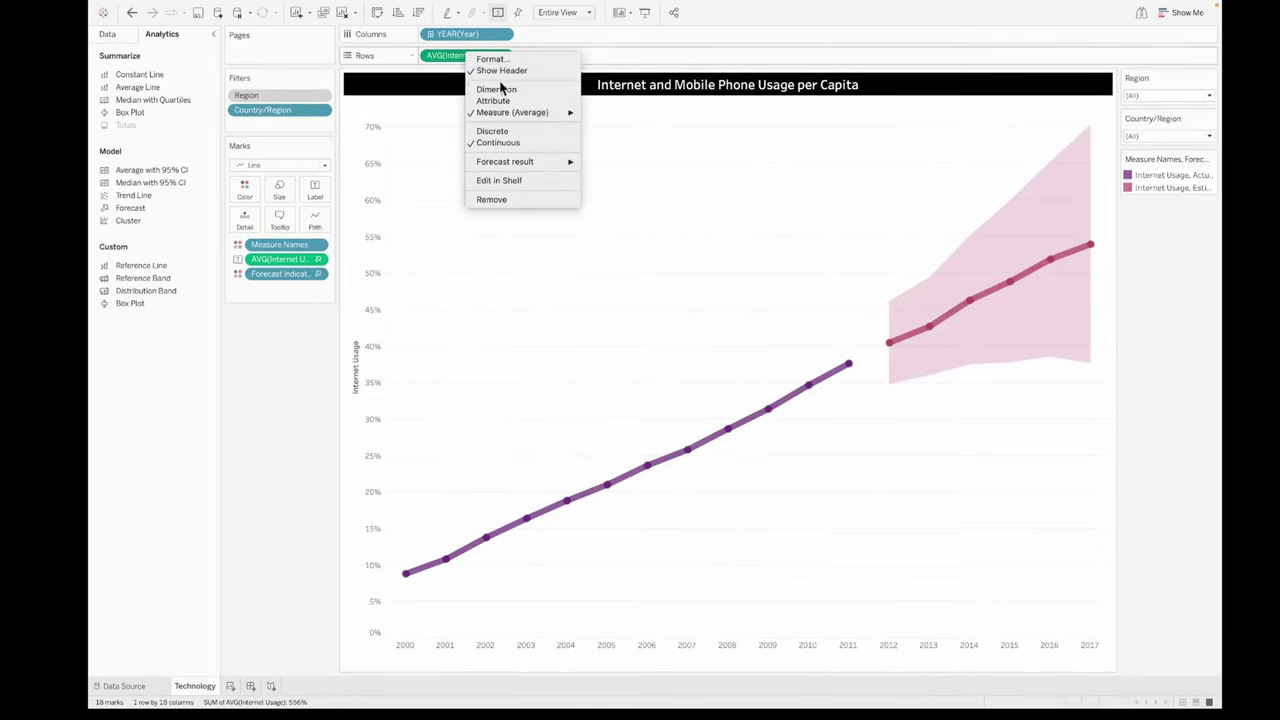
pyautogui.moveTo(548, 163)
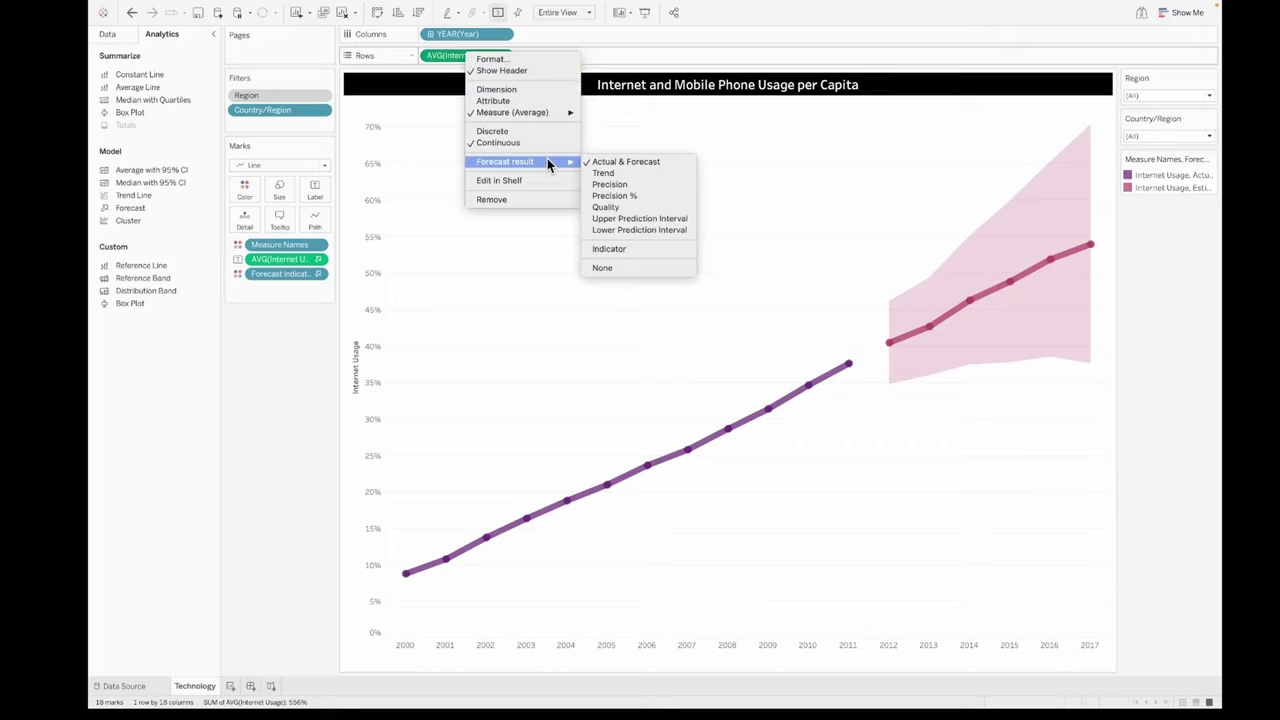
pyautogui.click(628, 172)
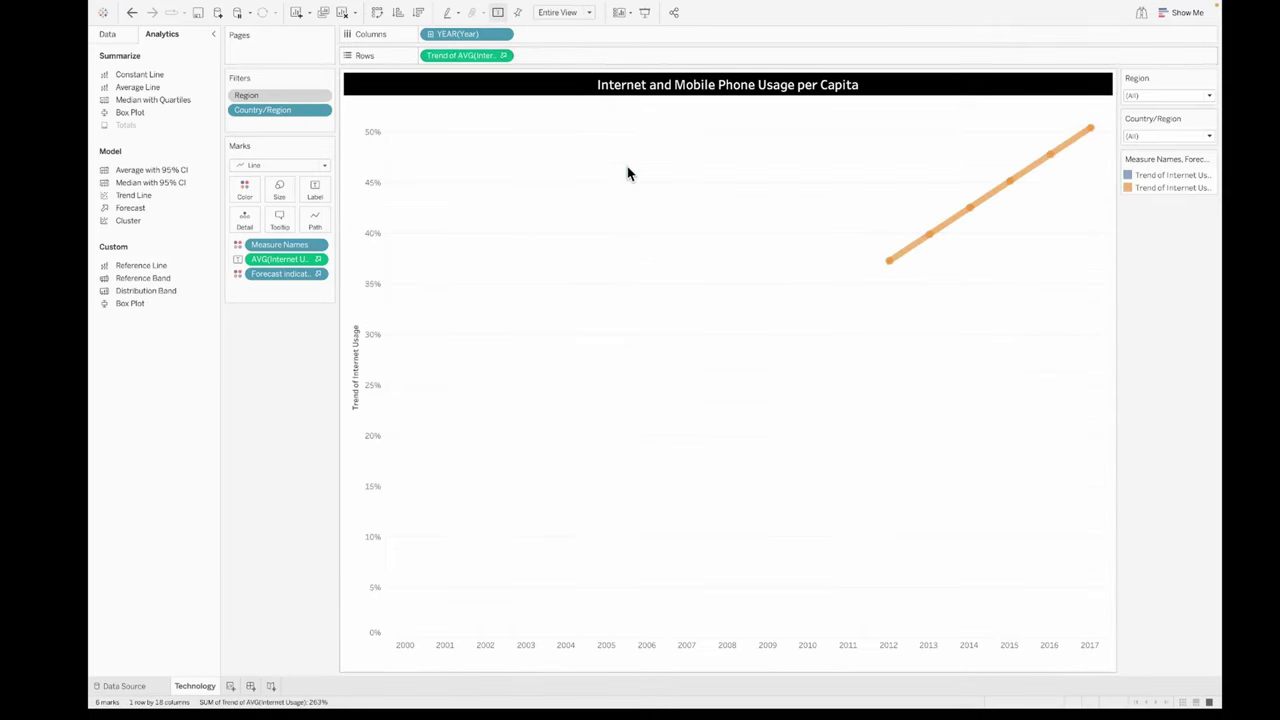
pyautogui.rightClick(480, 57)
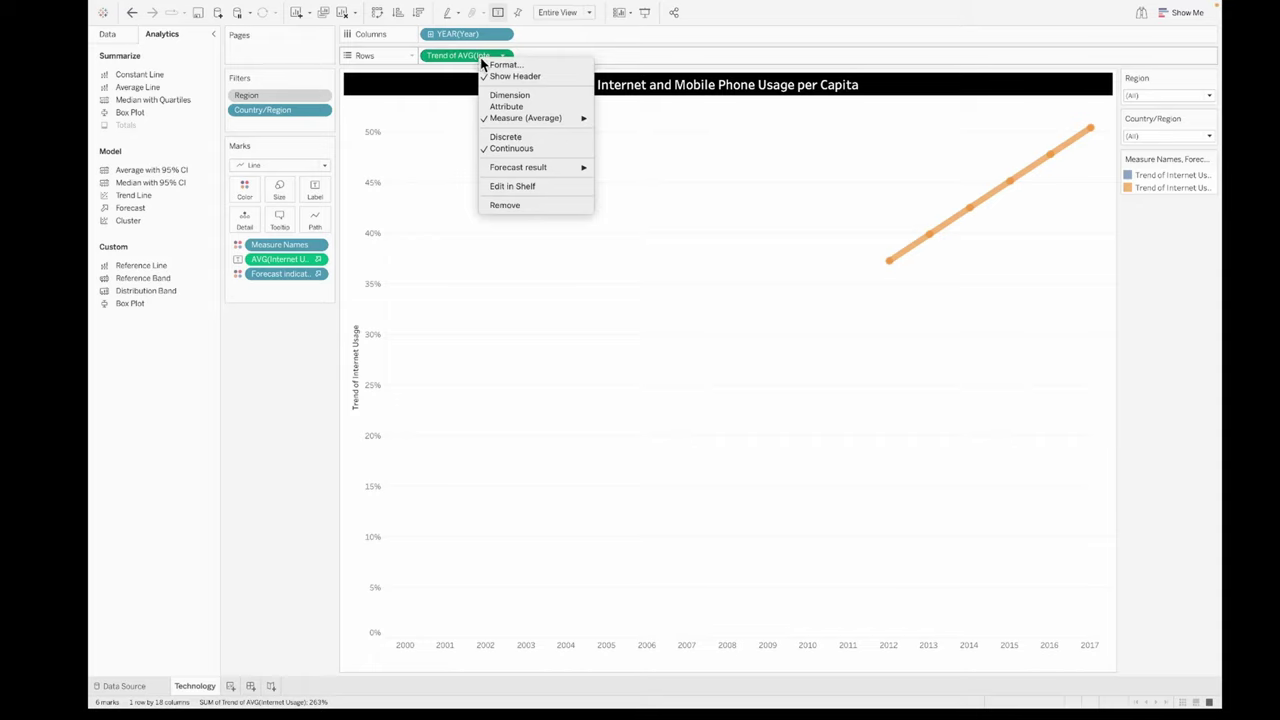
pyautogui.moveTo(543, 168)
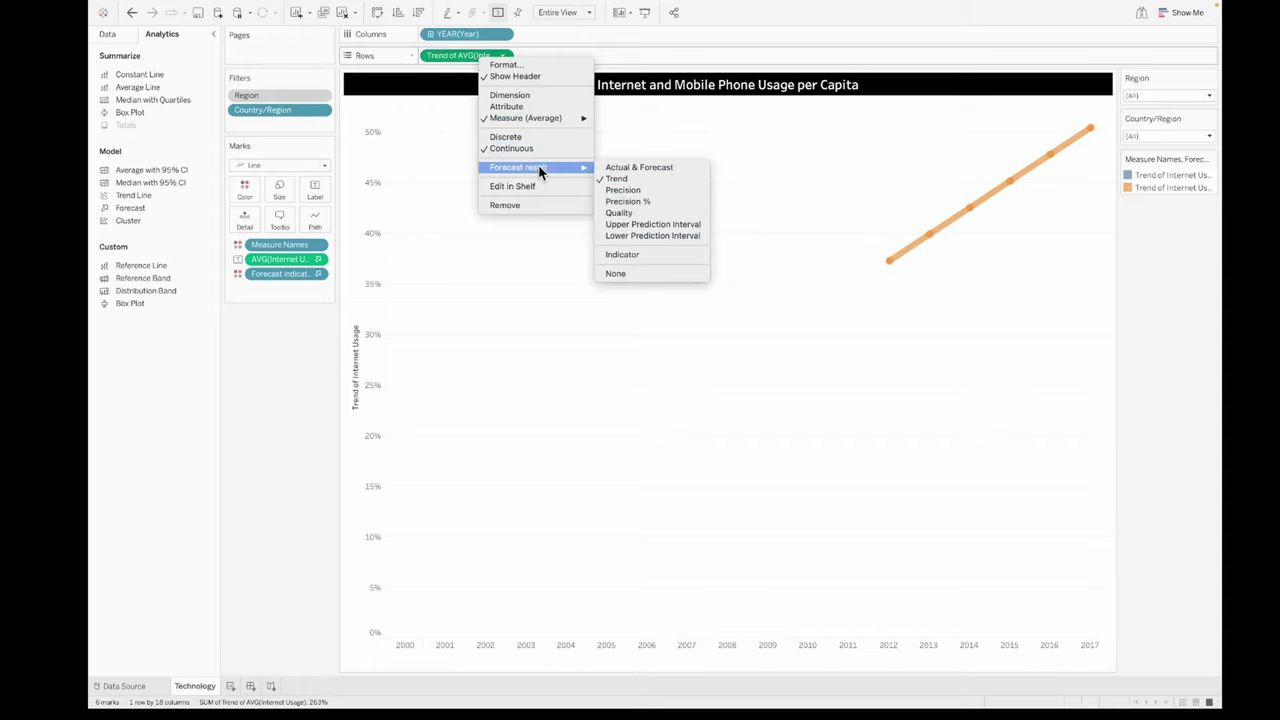
pyautogui.click(648, 189)
pyautogui.rightClick(478, 53)
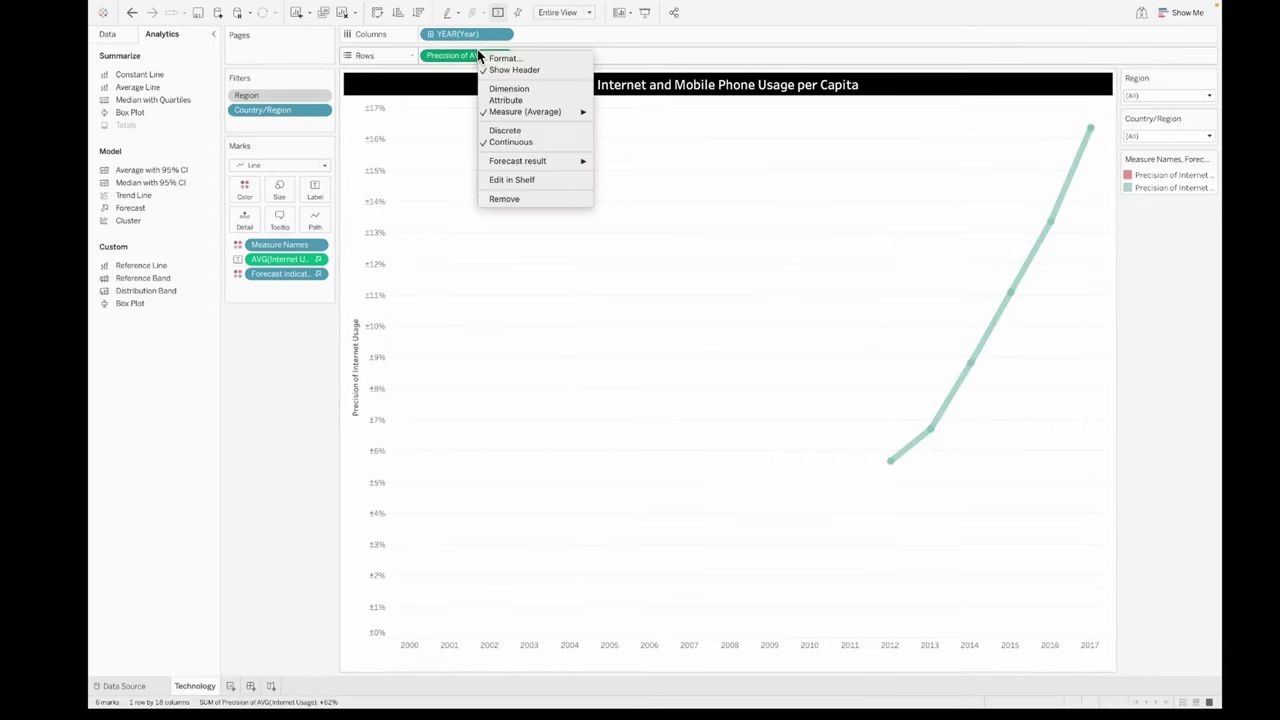
pyautogui.moveTo(572, 161)
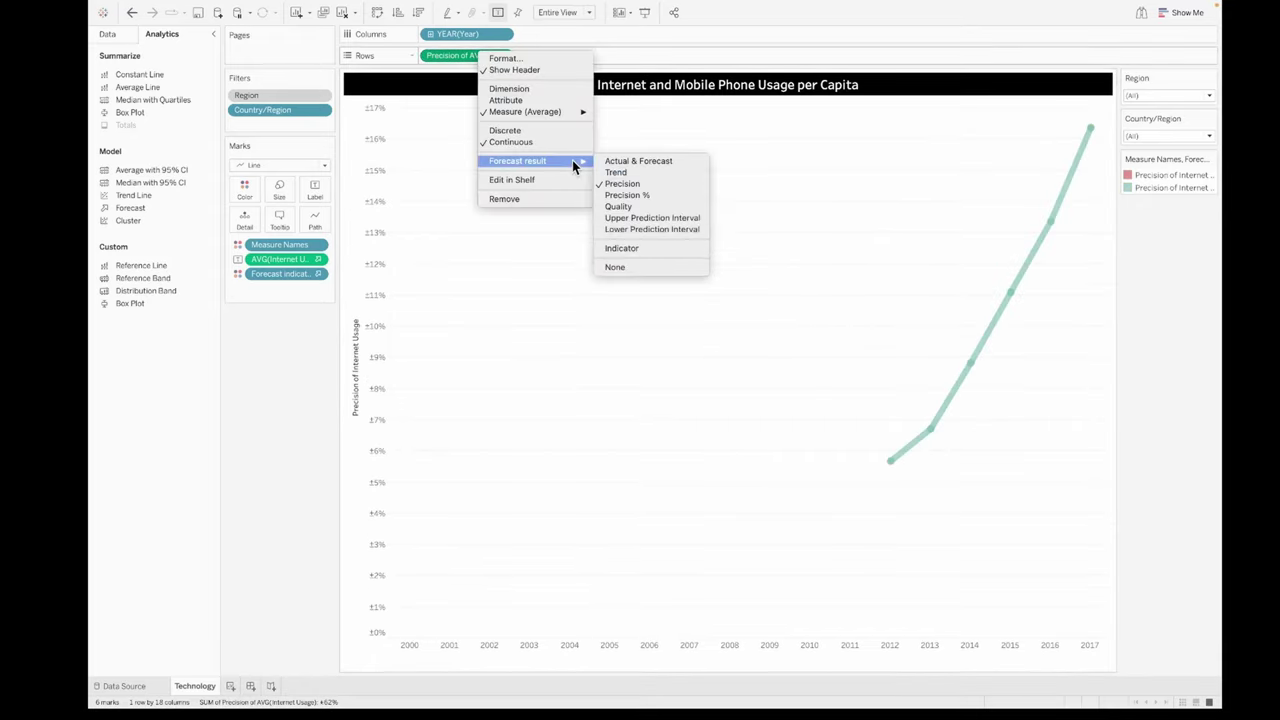
pyautogui.click(641, 207)
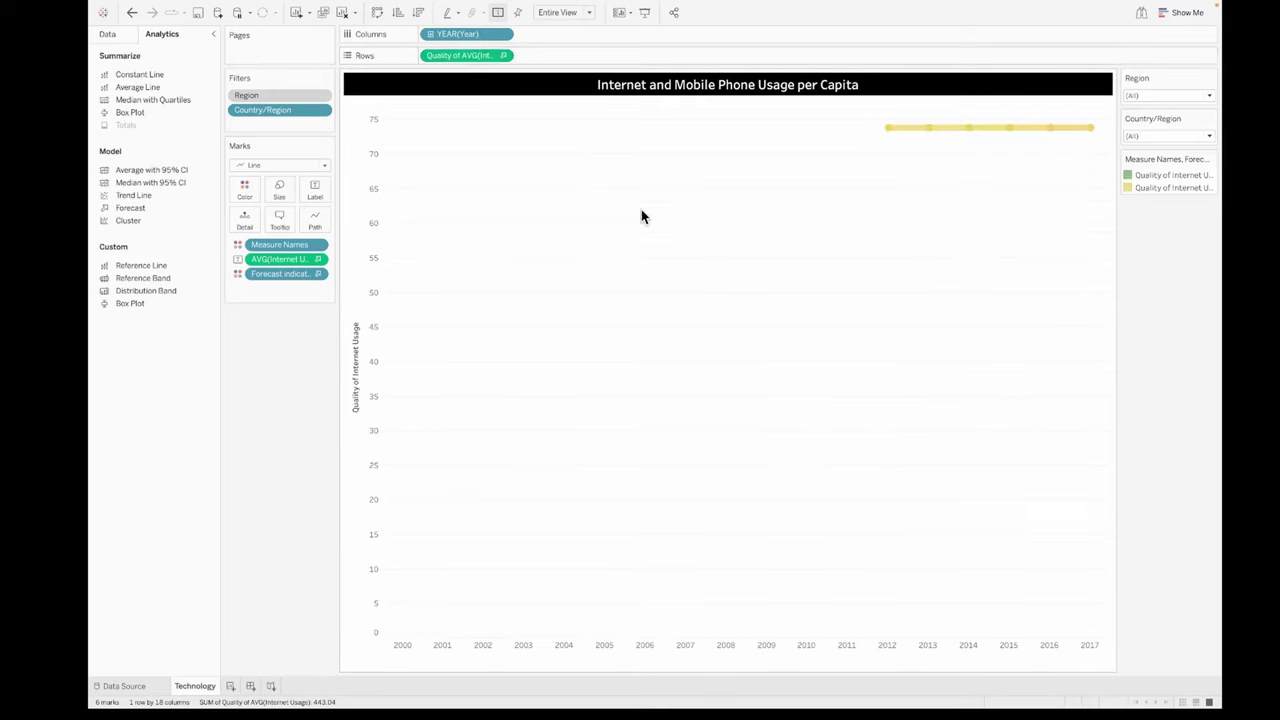
# Show only the Lower Prediction Interval, then switch the result back to Actual & Forecast
pyautogui.rightClick(458, 61)
pyautogui.moveTo(514, 169)
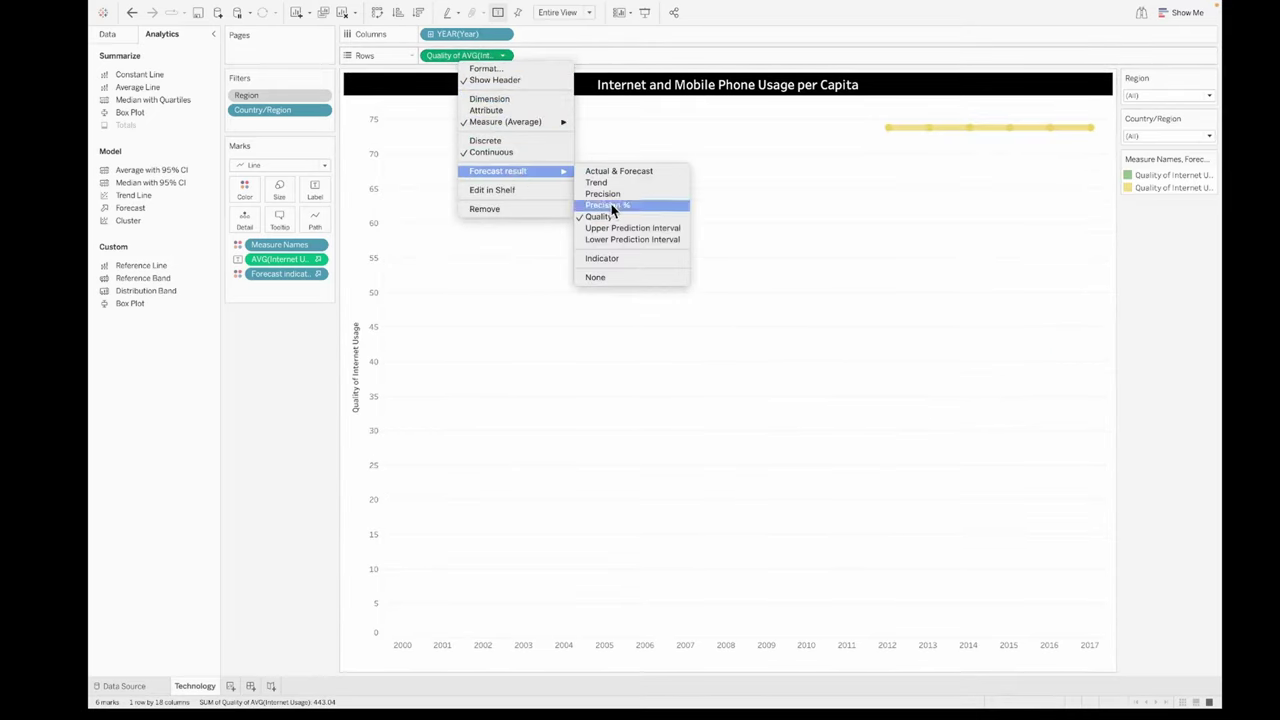
pyautogui.click(644, 239)
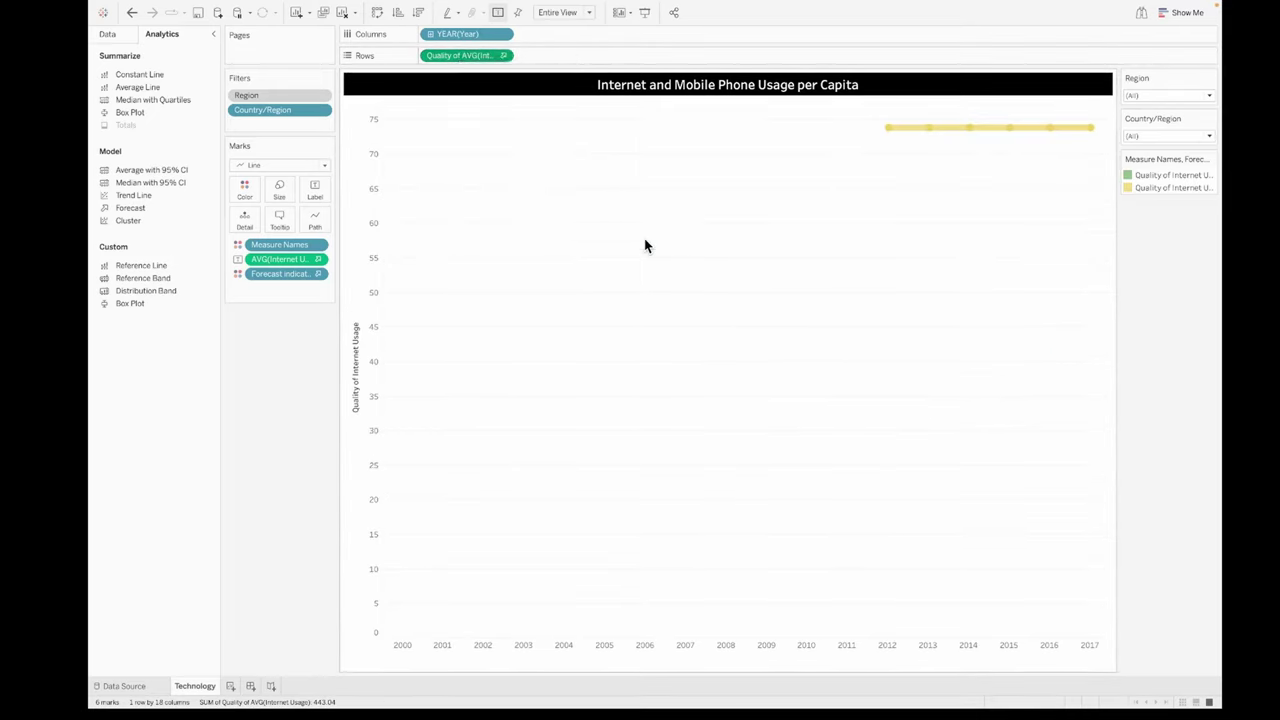
pyautogui.rightClick(480, 60)
pyautogui.moveTo(565, 172)
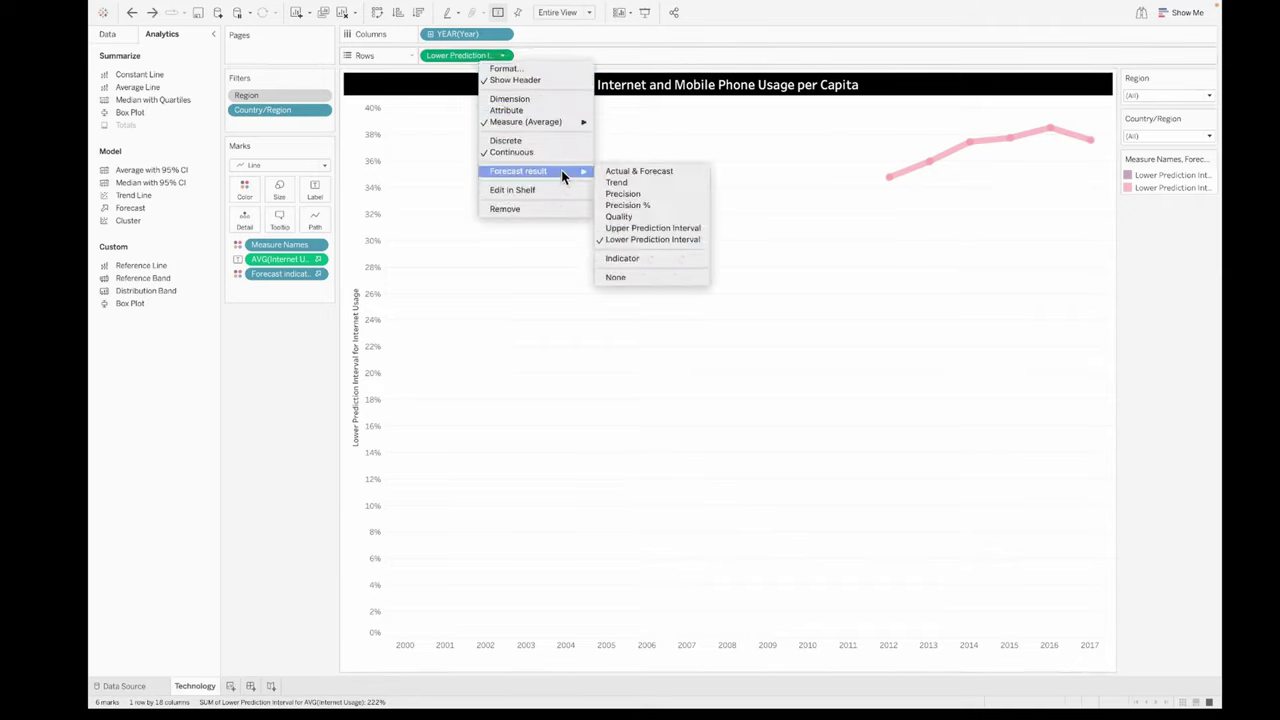
pyautogui.click(641, 172)
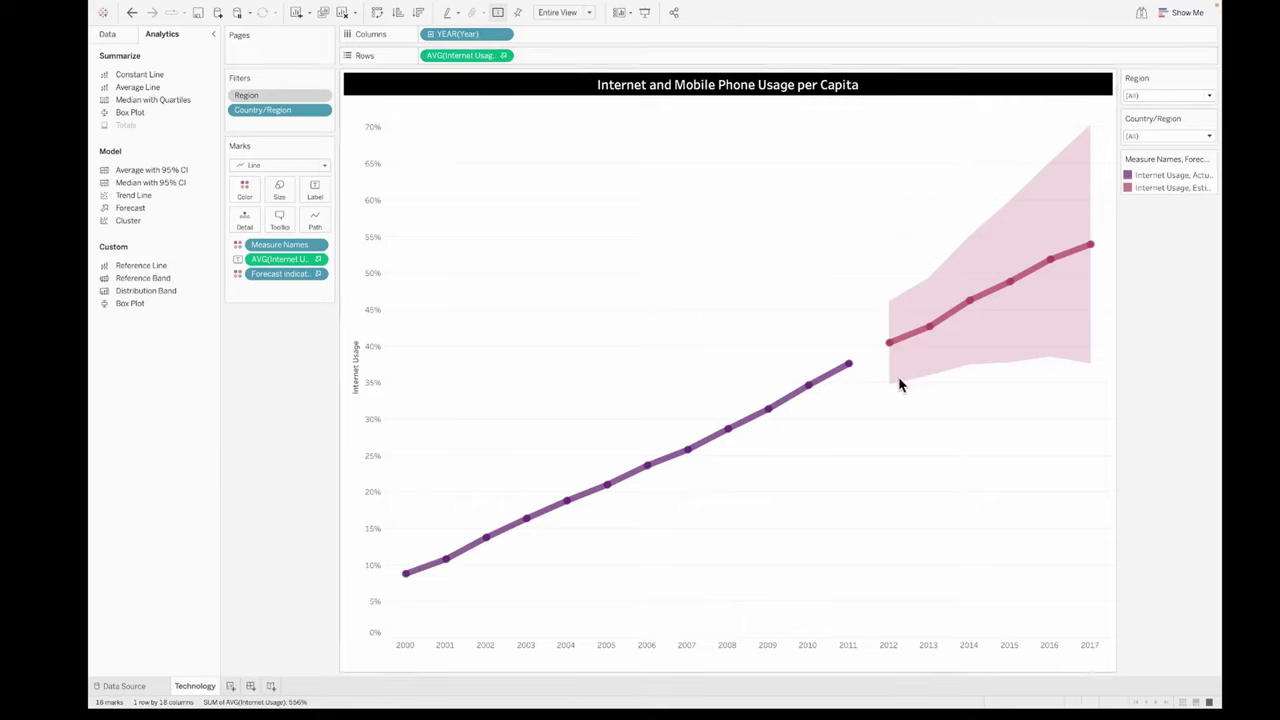
# Open Describe Forecast from the 2012 forecast mark and view its Models tab
pyautogui.rightClick(904, 342)
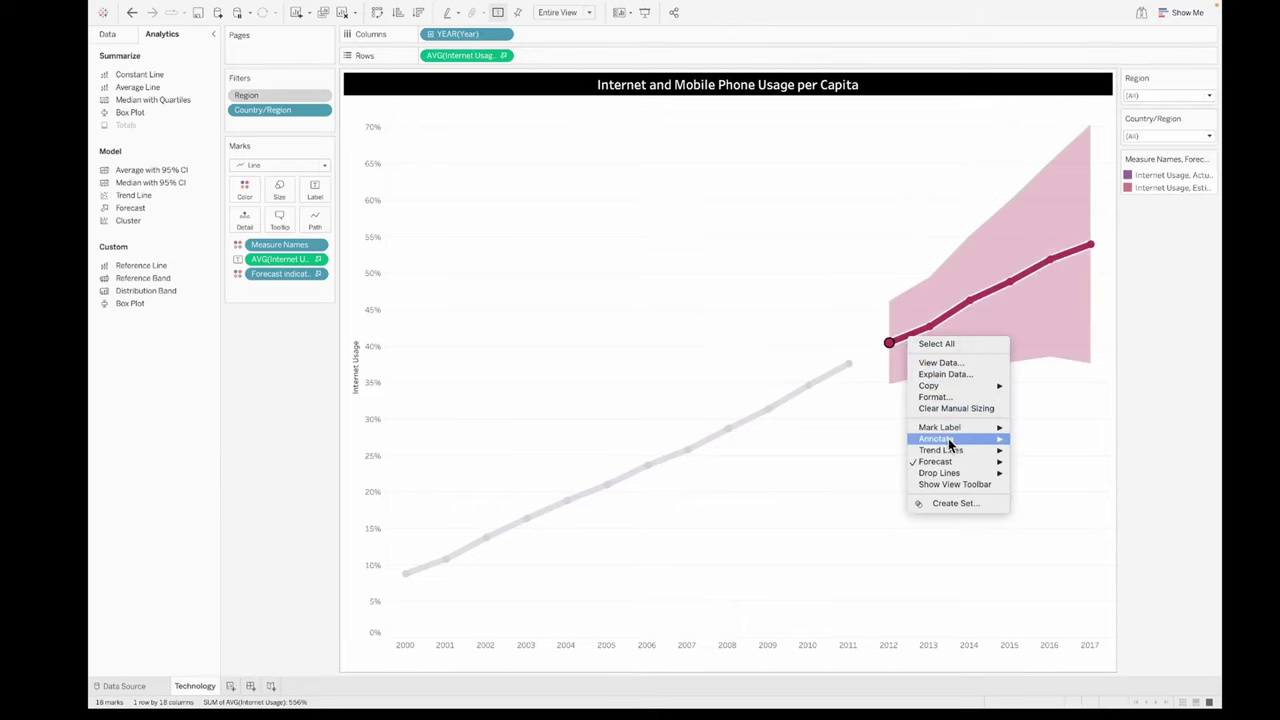
pyautogui.moveTo(947, 461)
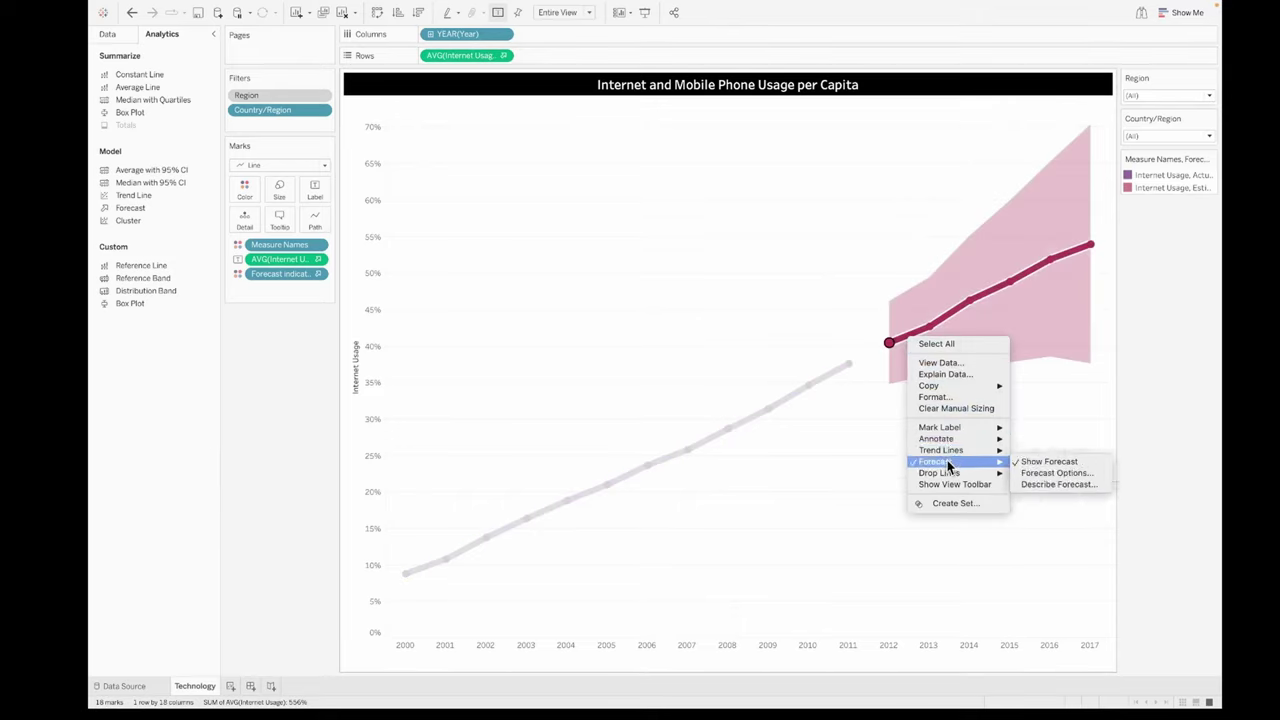
pyautogui.click(1048, 487)
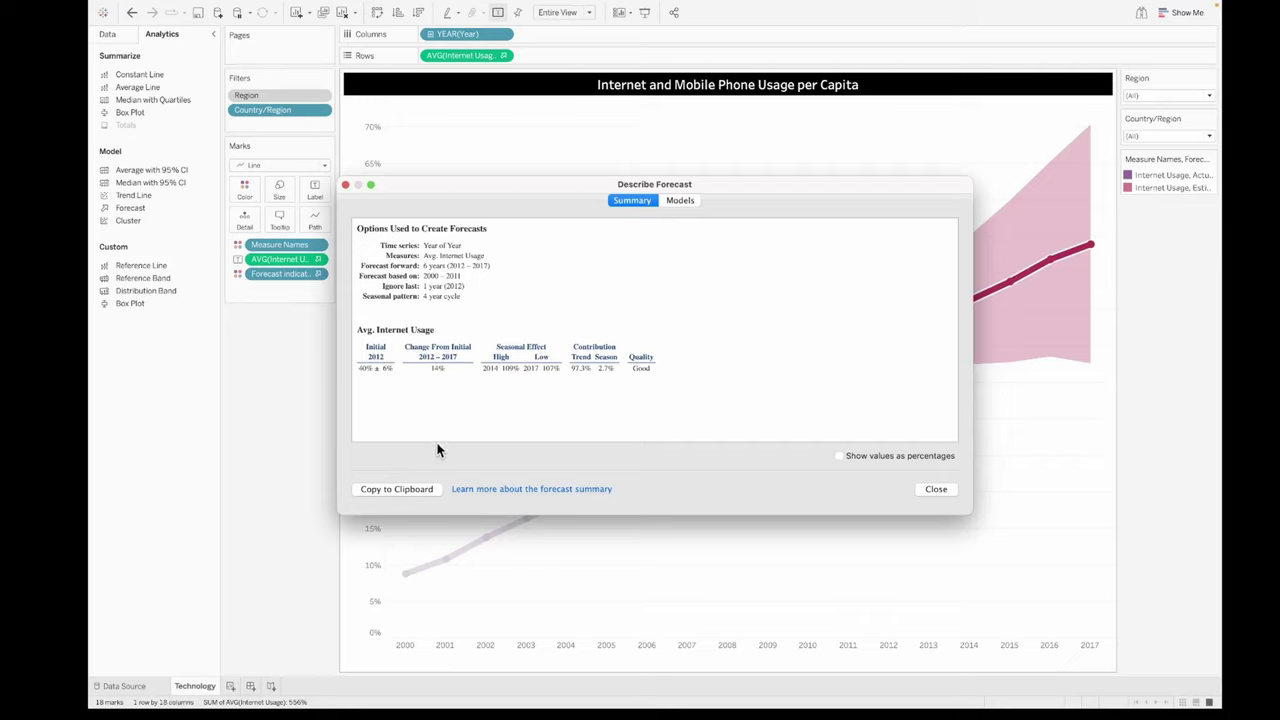
pyautogui.click(677, 202)
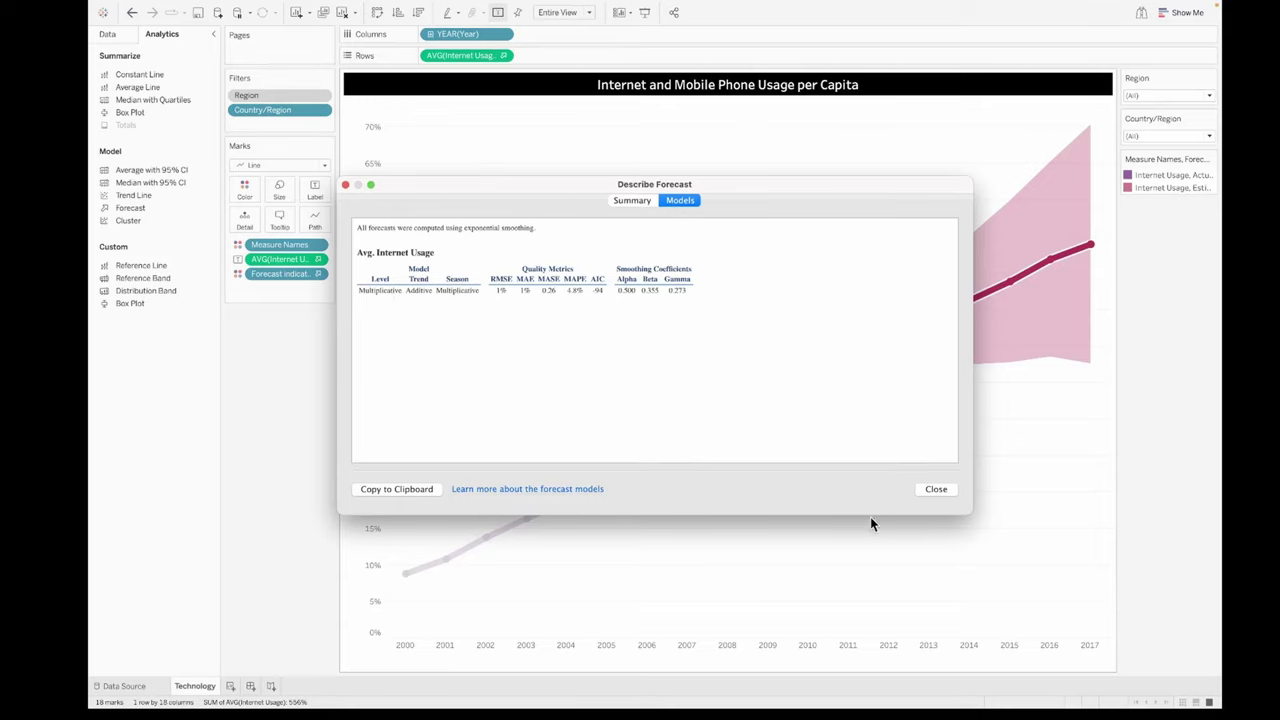
# Open the forecast models help article in Chrome and scroll through its Summary and Models sections
pyautogui.click(516, 489)
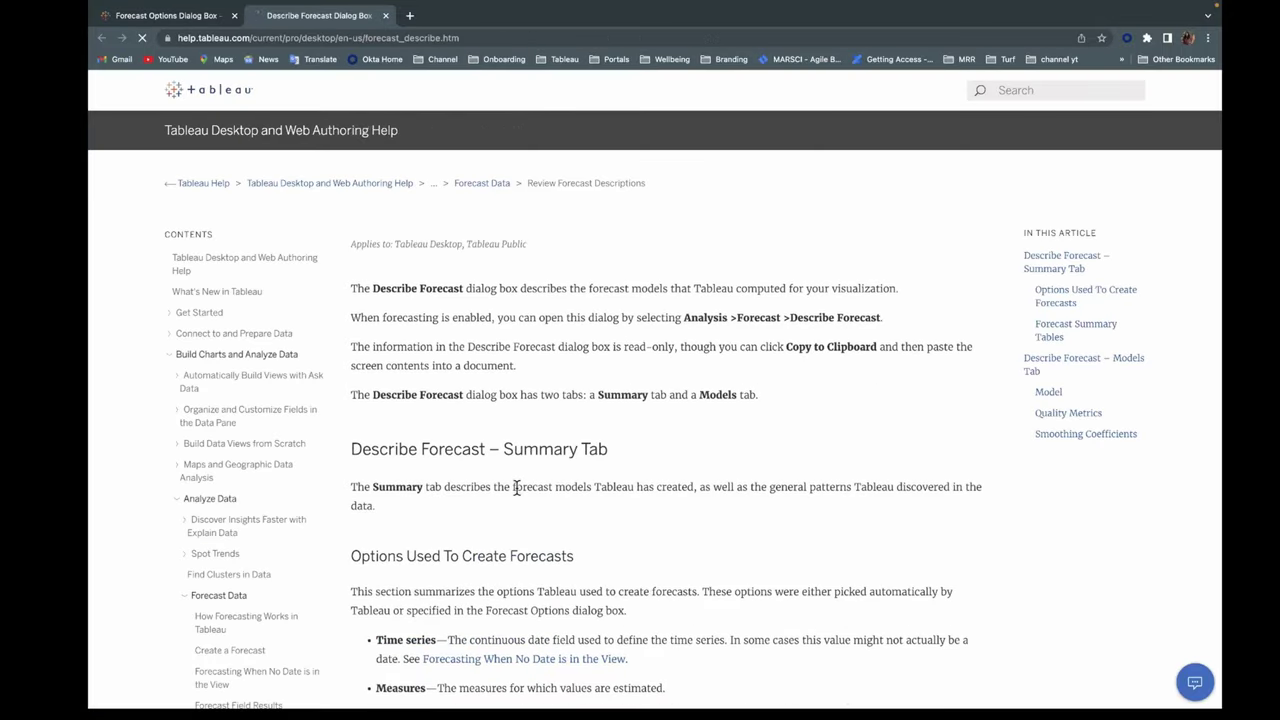
pyautogui.scroll(-5, 517, 492)
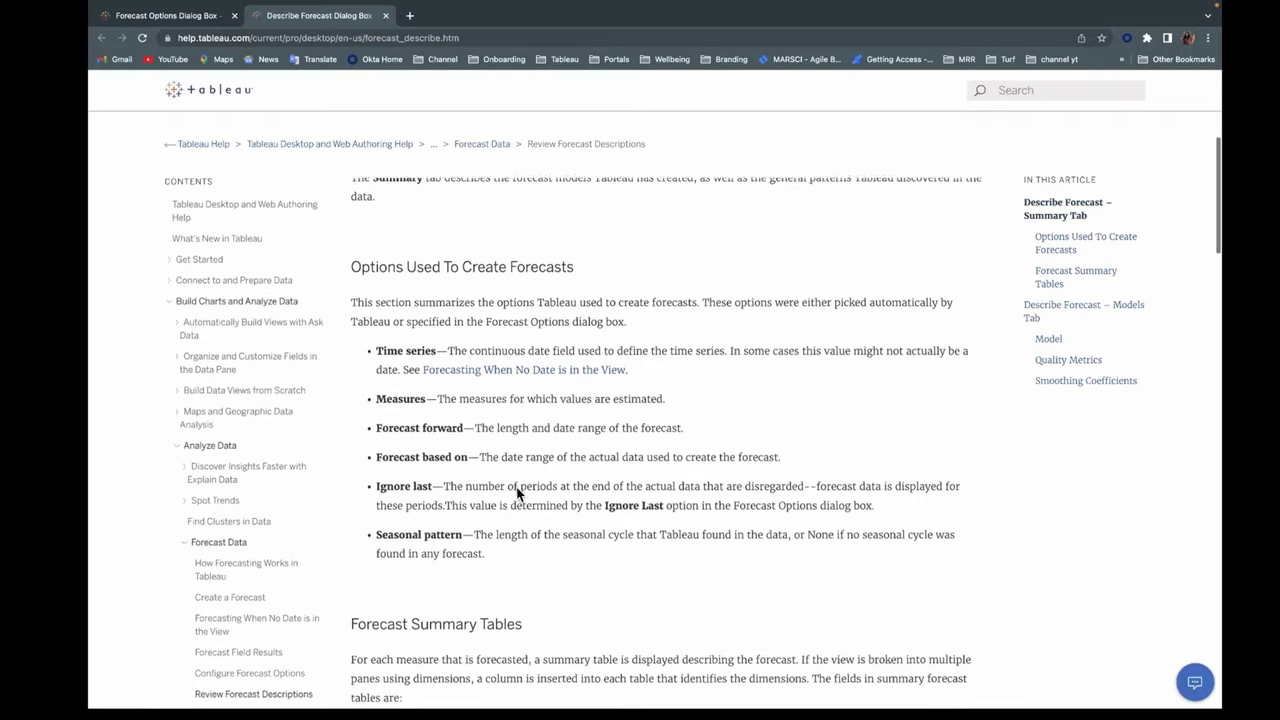
pyautogui.scroll(-8, 517, 492)
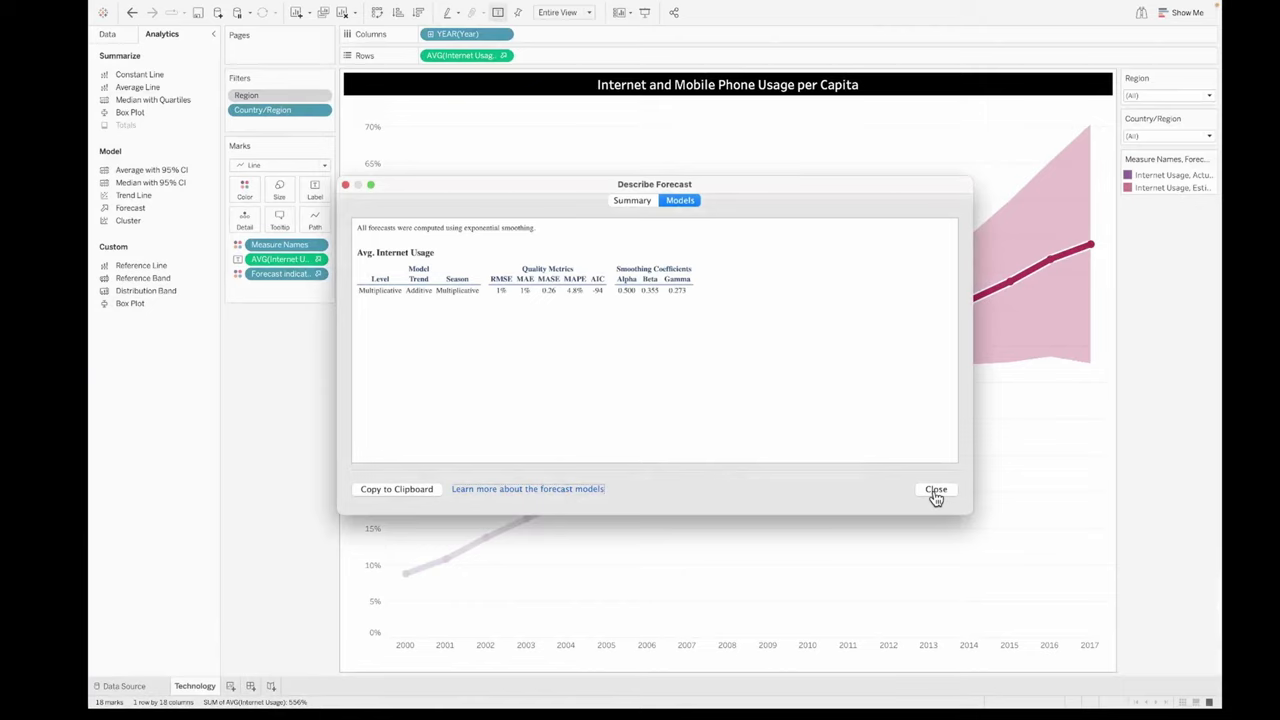
# Close Describe Forecast and drag the Marks Size slider left to make the lines much thinner
pyautogui.click(936, 490)
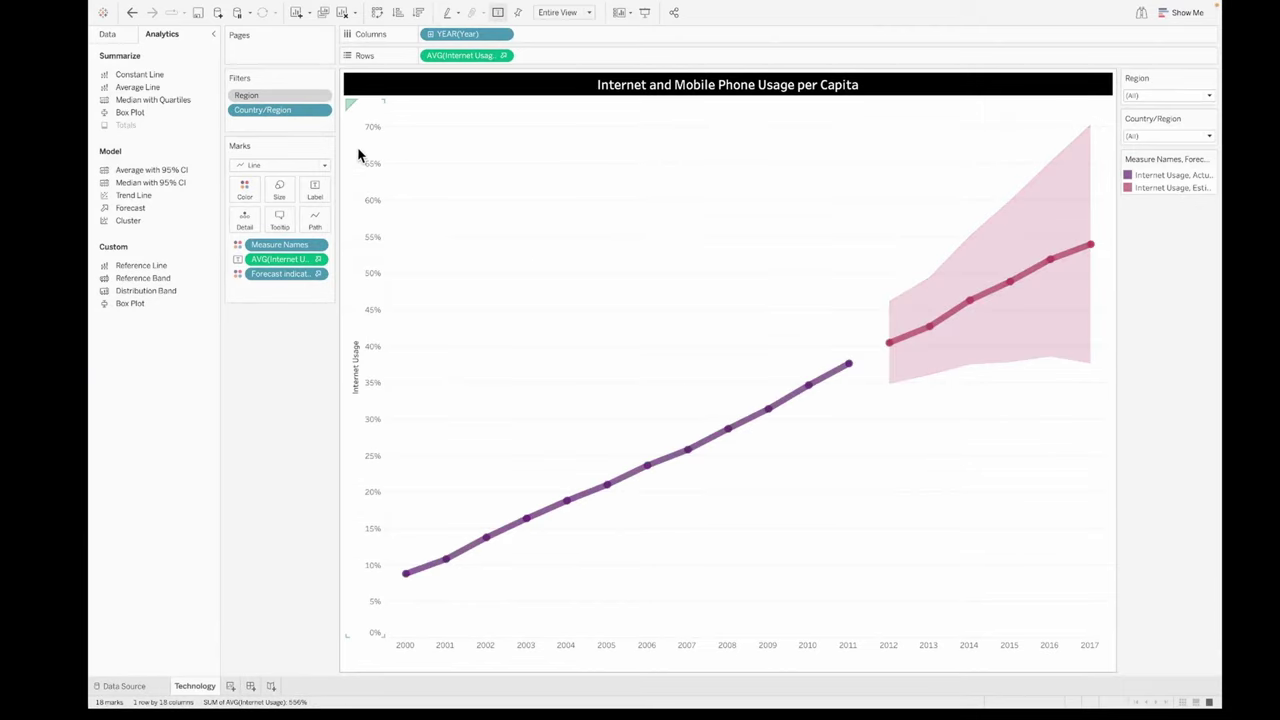
pyautogui.click(279, 190)
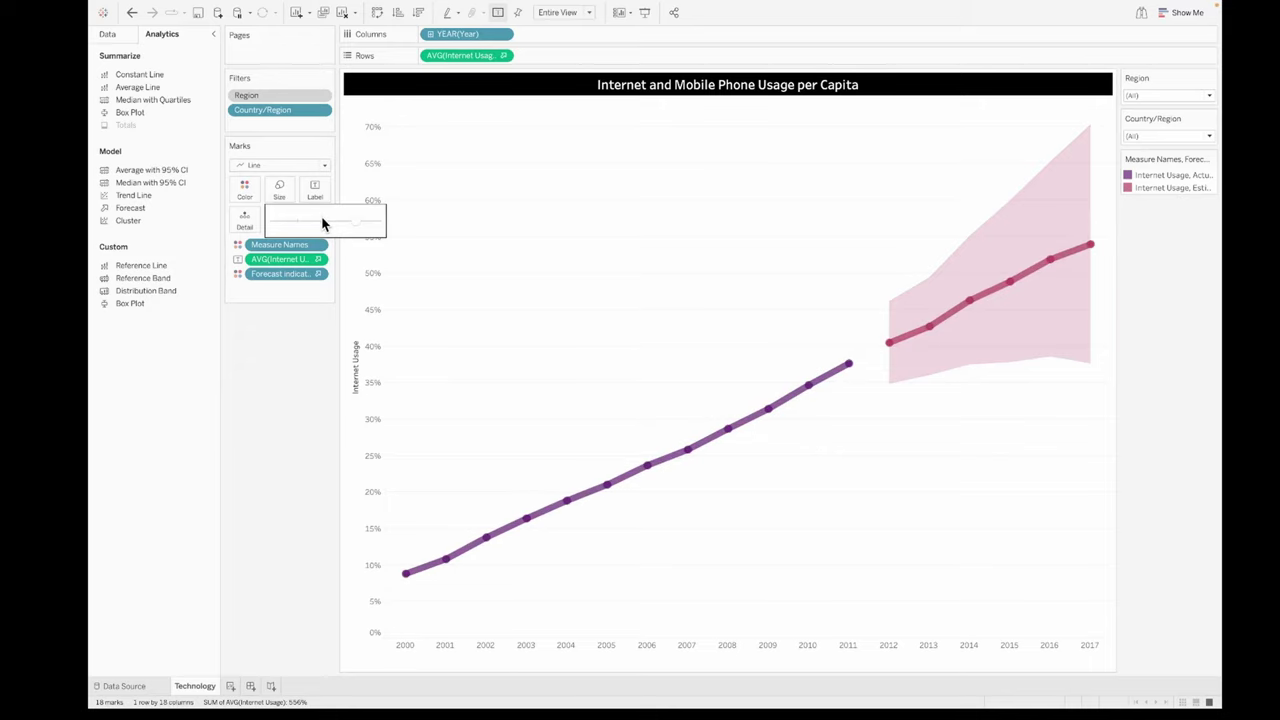
pyautogui.click(322, 224)
pyautogui.moveTo(322, 224); pyautogui.dragTo(311, 224)
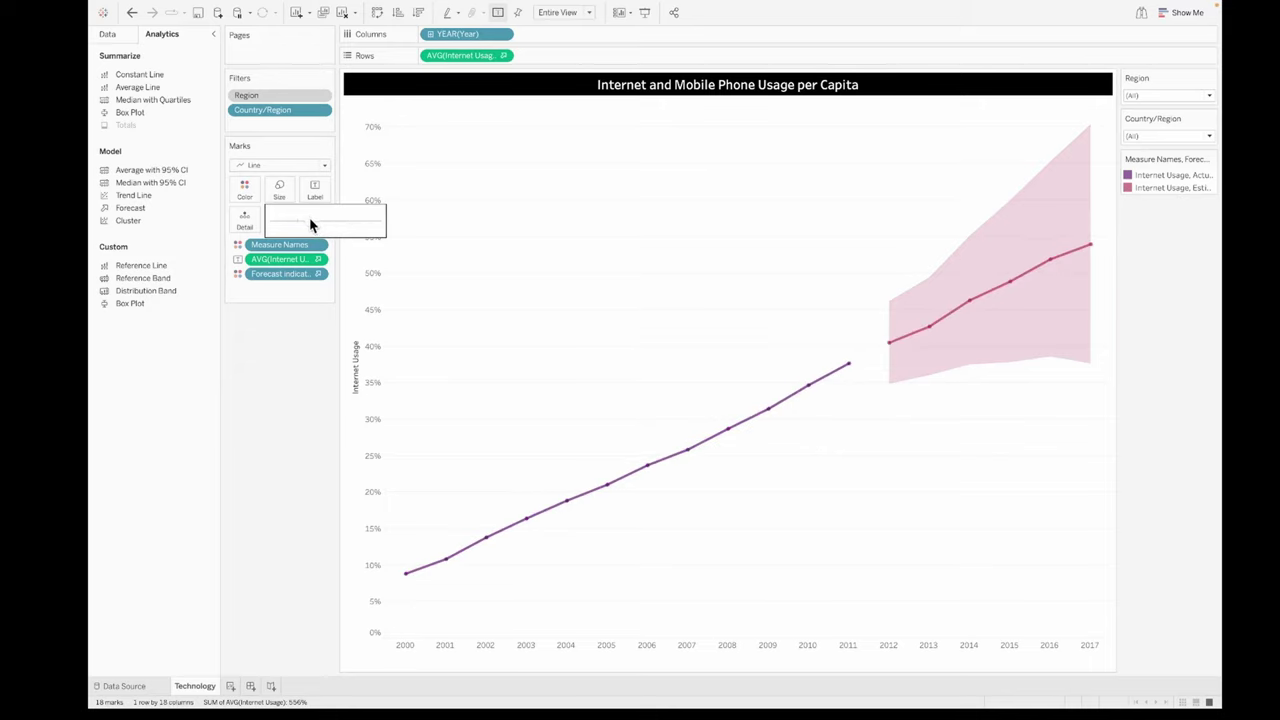
pyautogui.click(250, 425)
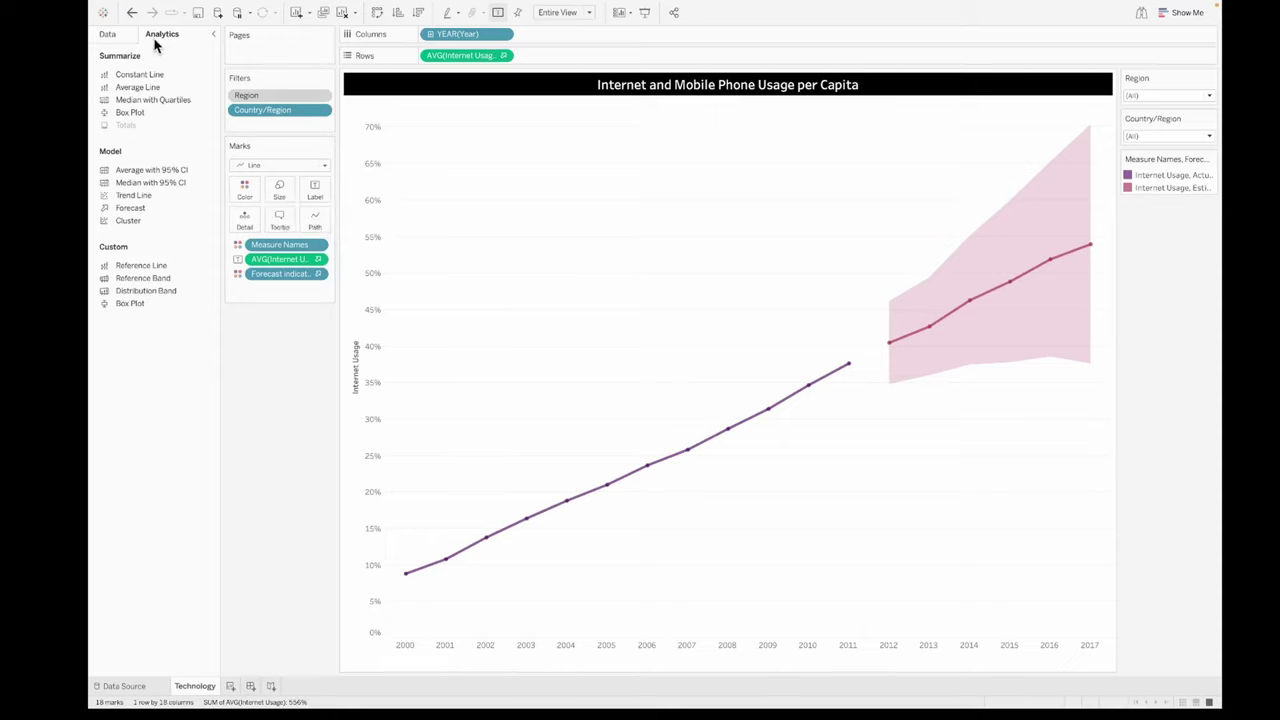
# Put Birth Rate Bin on Detail for three actual/forecast lines; undo a trial colouring to keep purple
pyautogui.click(108, 36)
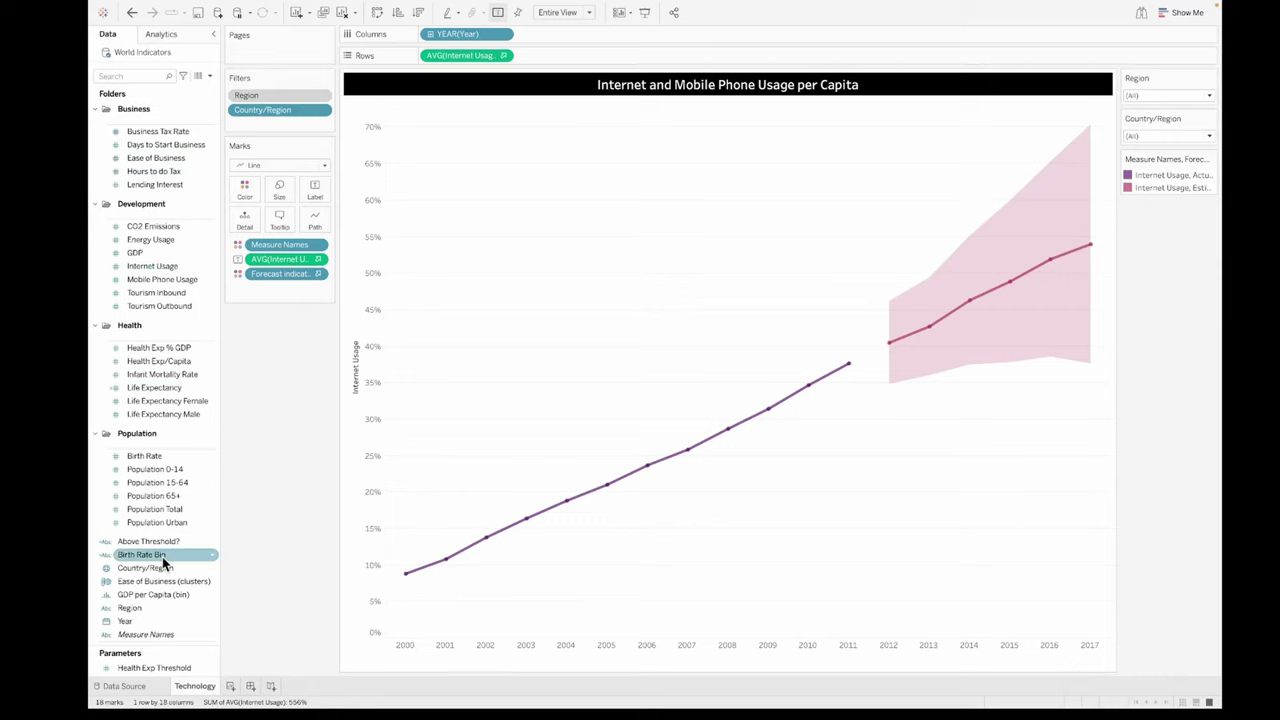
pyautogui.scroll(-1, 162, 556)
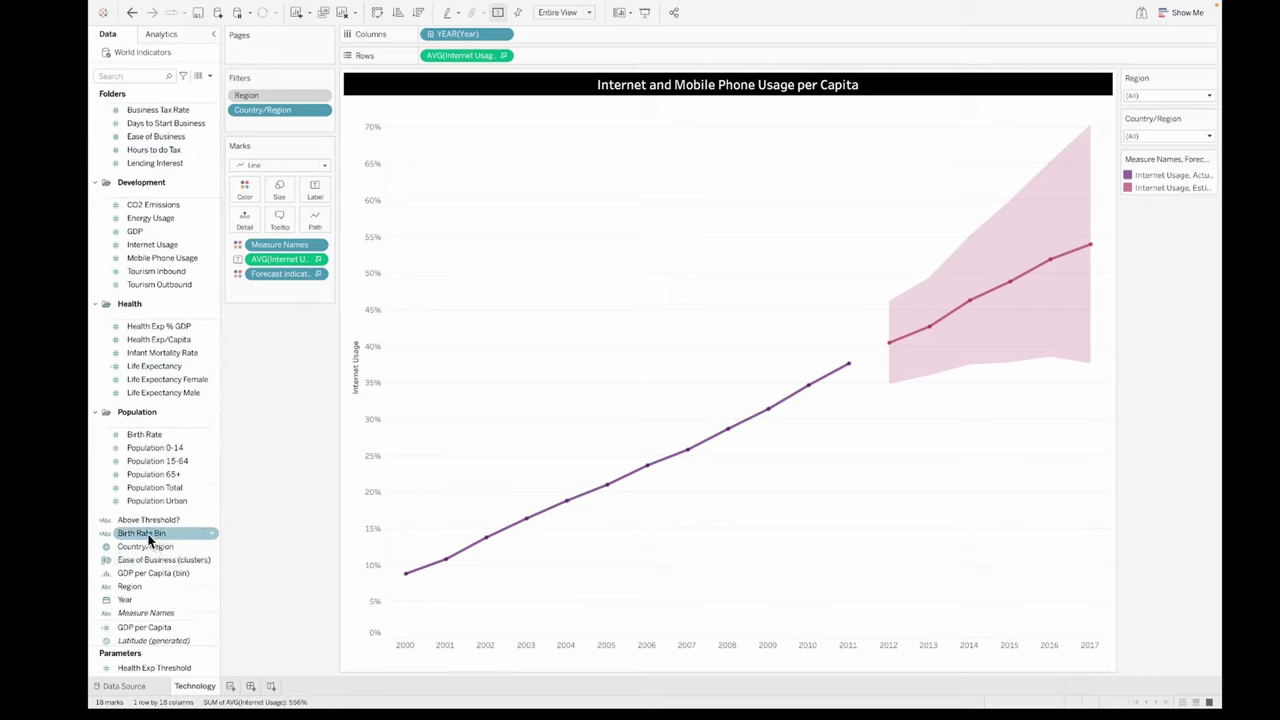
pyautogui.moveTo(149, 533); pyautogui.dragTo(247, 229)
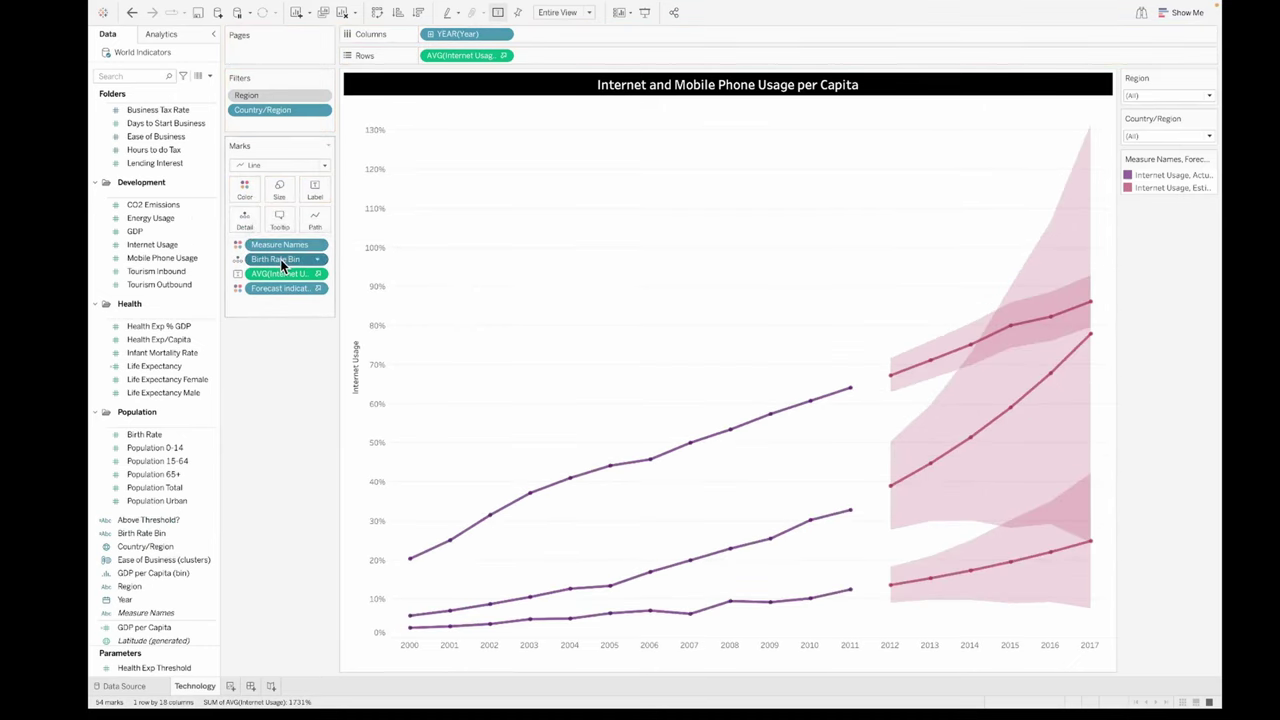
pyautogui.moveTo(280, 259)
pyautogui.mouseDown()
pyautogui.moveTo(249, 212)
pyautogui.moveTo(289, 255)
pyautogui.mouseUp()
pyautogui.click(239, 259)
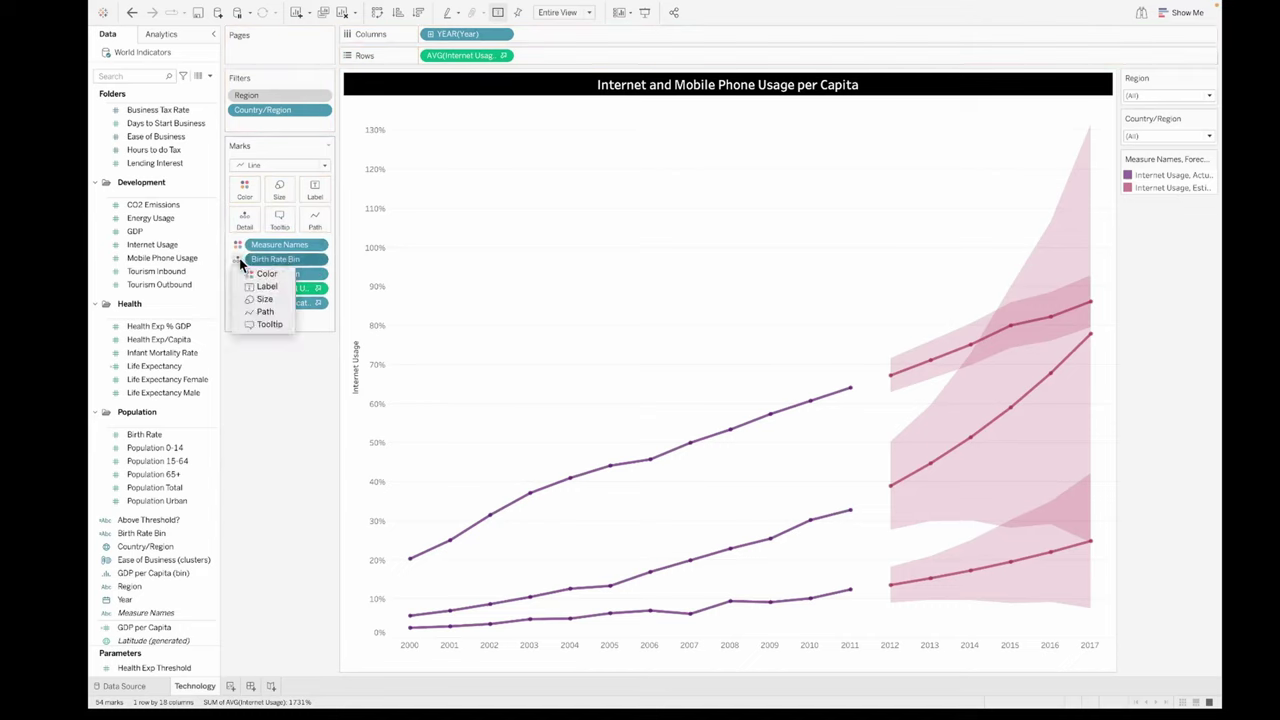
pyautogui.click(256, 275)
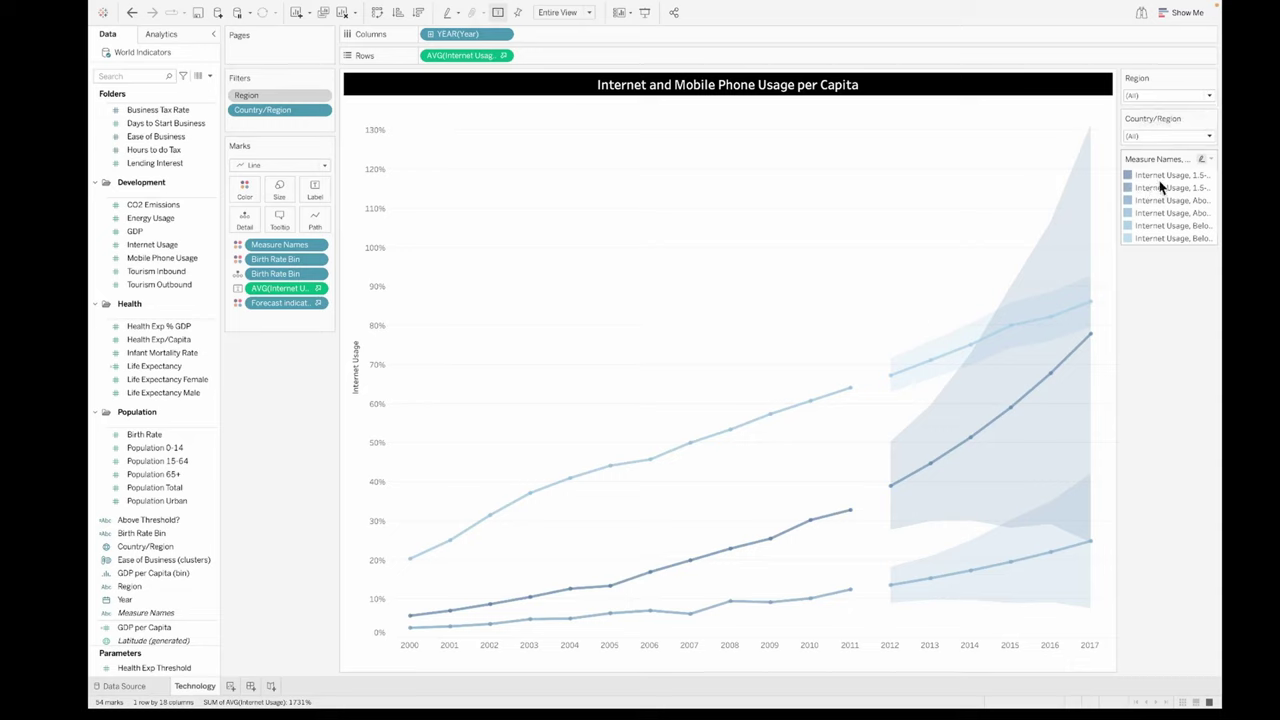
pyautogui.hotkey('ctrl', 'z')
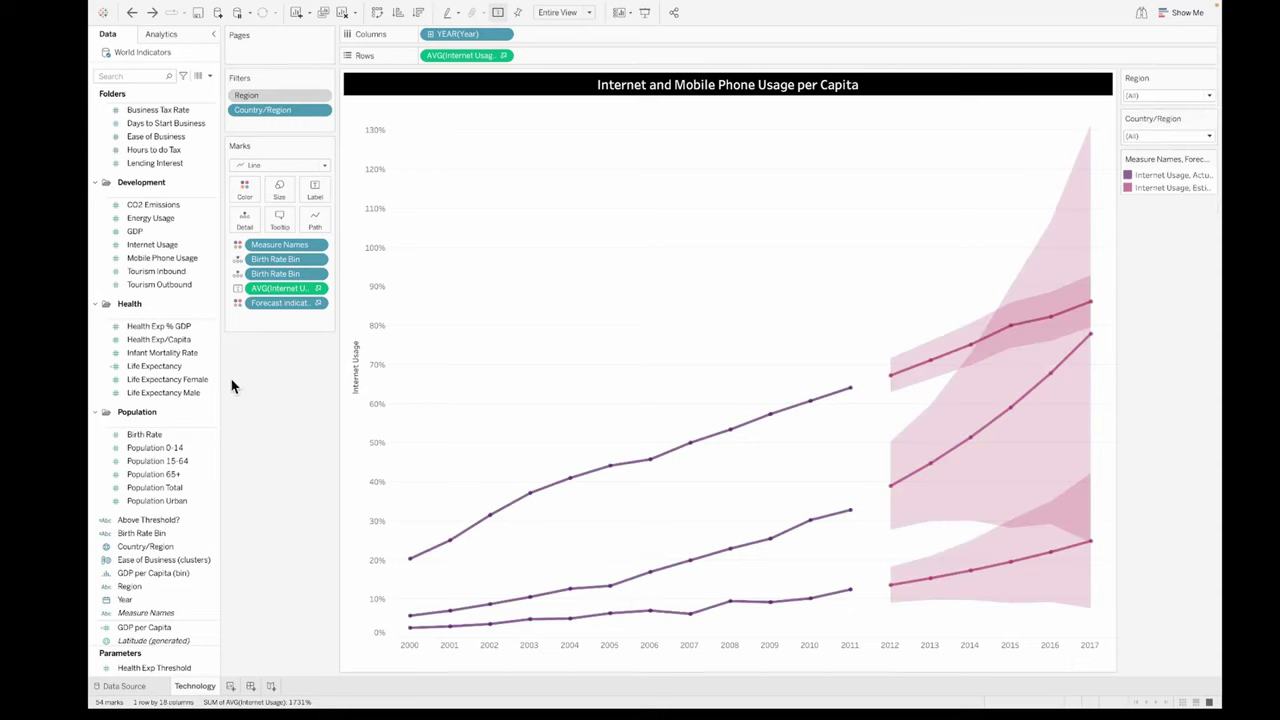
# Replace Birth Rate Bin with Region on Detail and label each line with its Region name
pyautogui.scroll(-1, 157, 600)
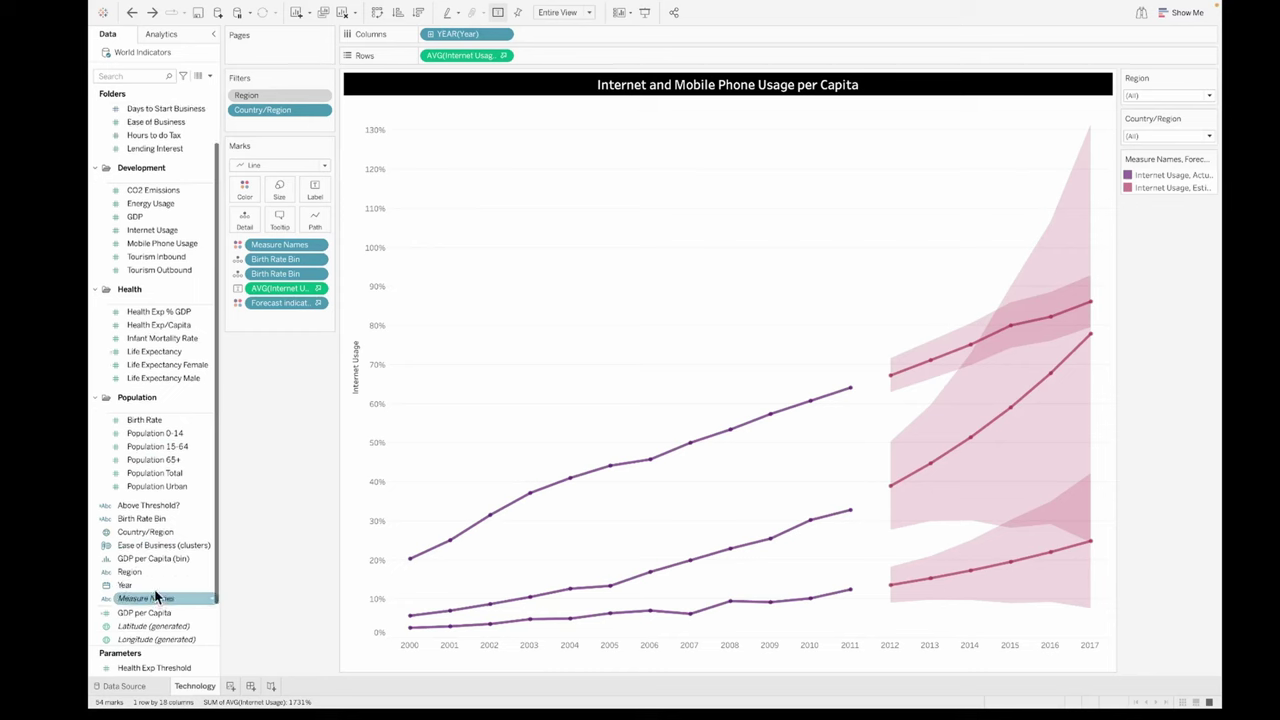
pyautogui.moveTo(129, 571); pyautogui.dragTo(277, 449)
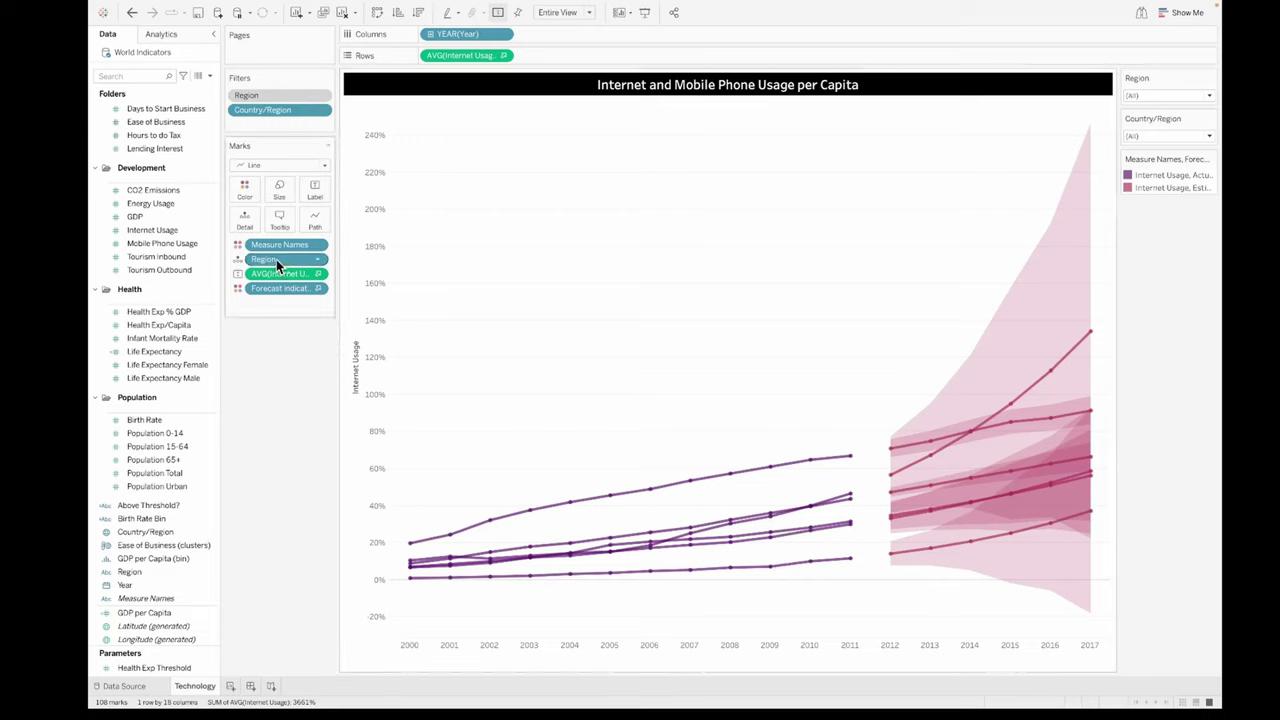
pyautogui.moveTo(276, 259); pyautogui.dragTo(315, 199)
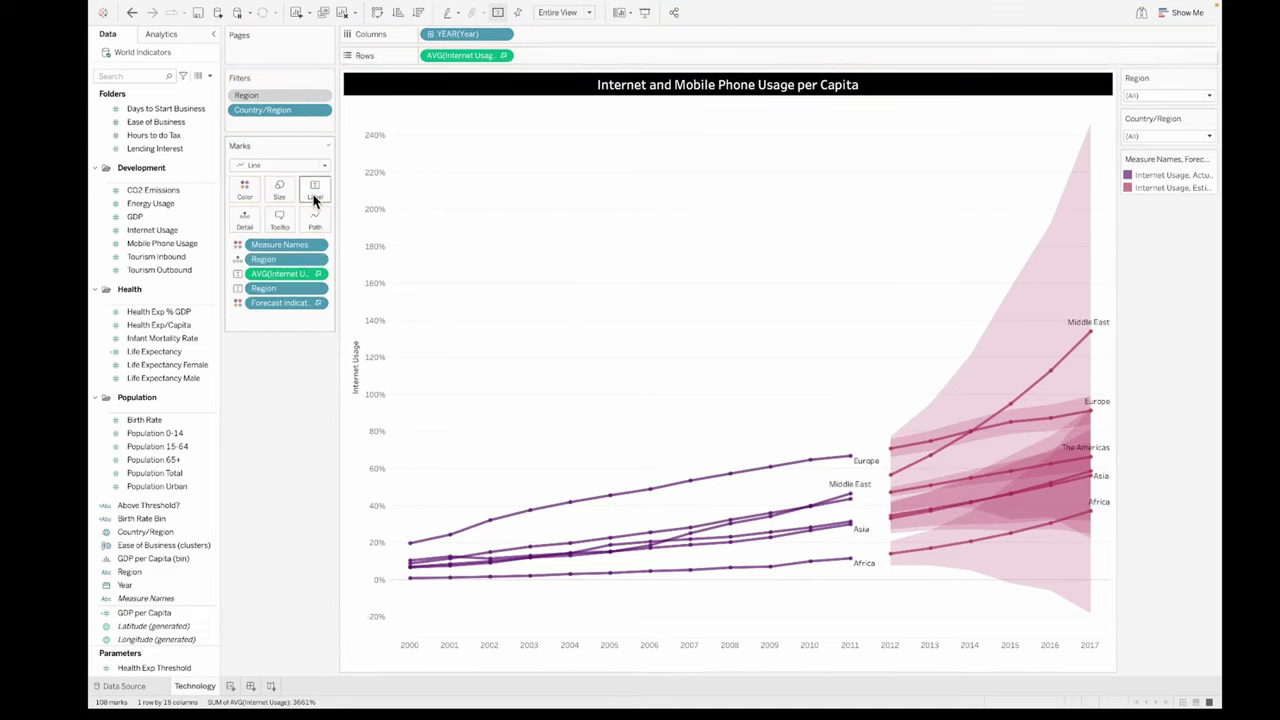